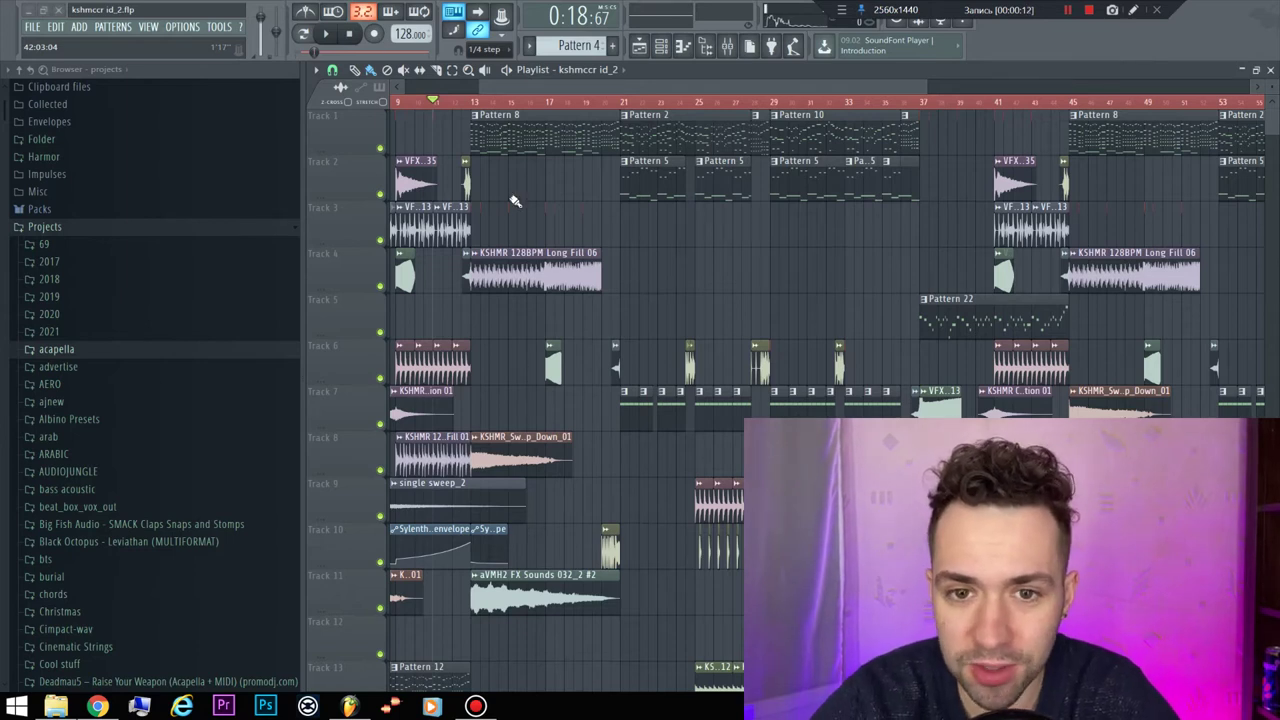
- Play the arrangement, jump ahead to bars 35 and 44, then stop and return to bar 13
{"action": "key", "text": "space"}
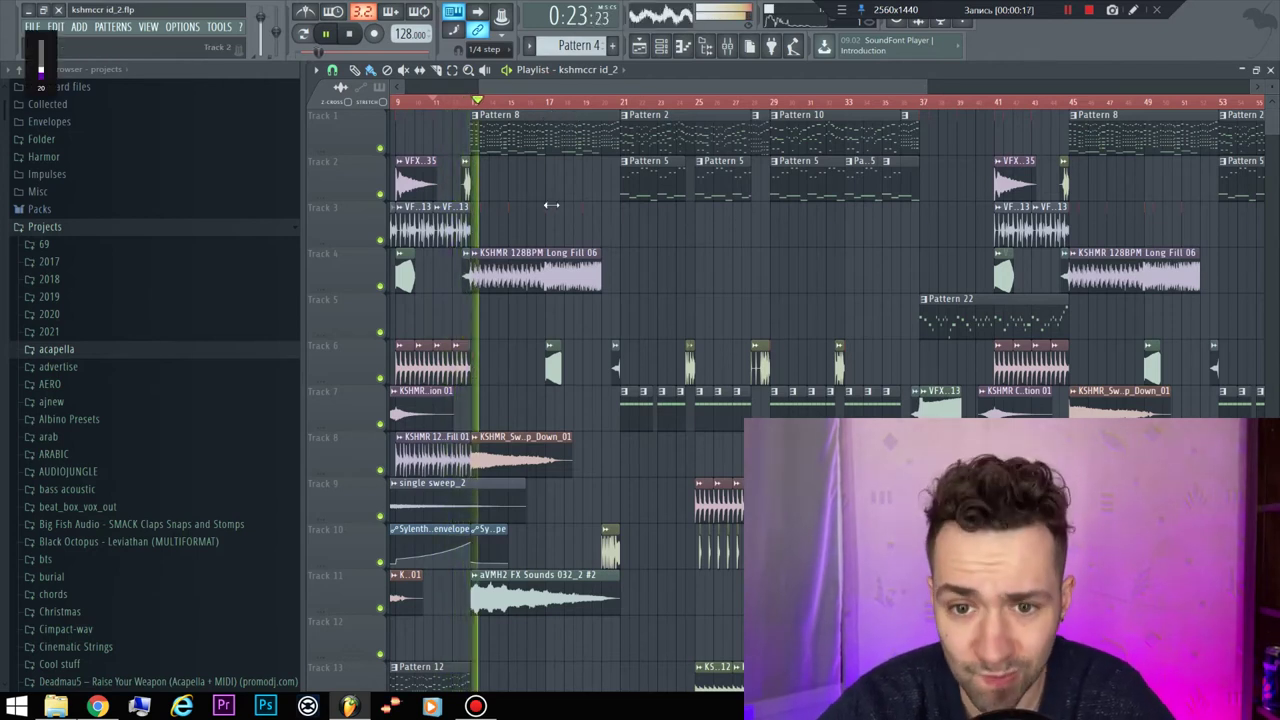
{"action": "scroll", "coordinate": [557, 125], "scroll_direction": "down", "scroll_amount": 2}
{"action": "scroll", "coordinate": [595, 100], "scroll_direction": "up", "scroll_amount": 2}
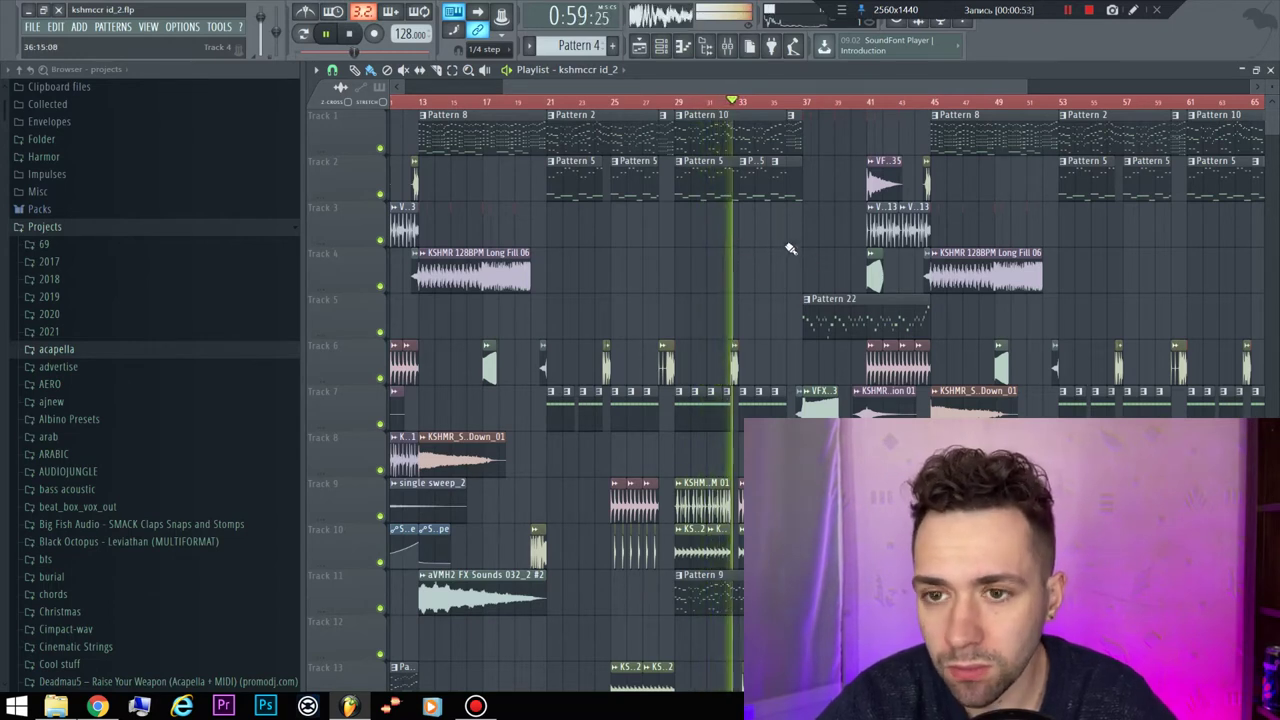
{"action": "left_click", "coordinate": [783, 102]}
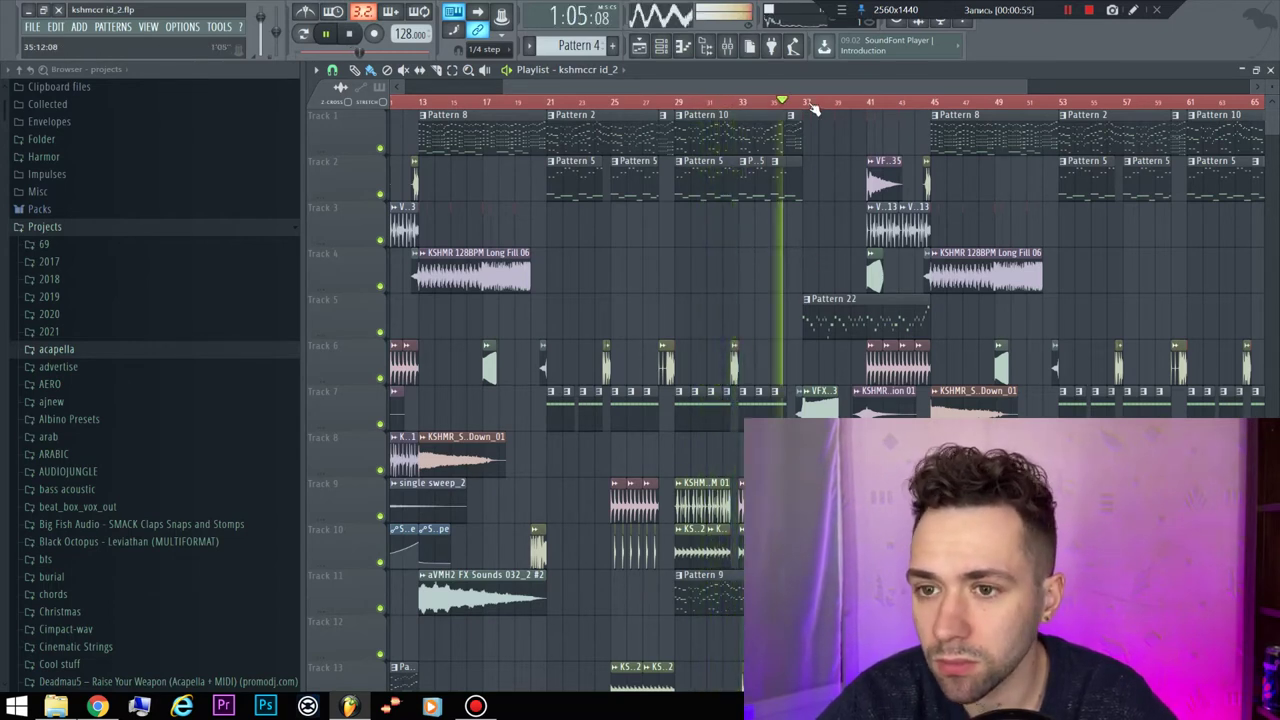
{"action": "left_click", "coordinate": [918, 103]}
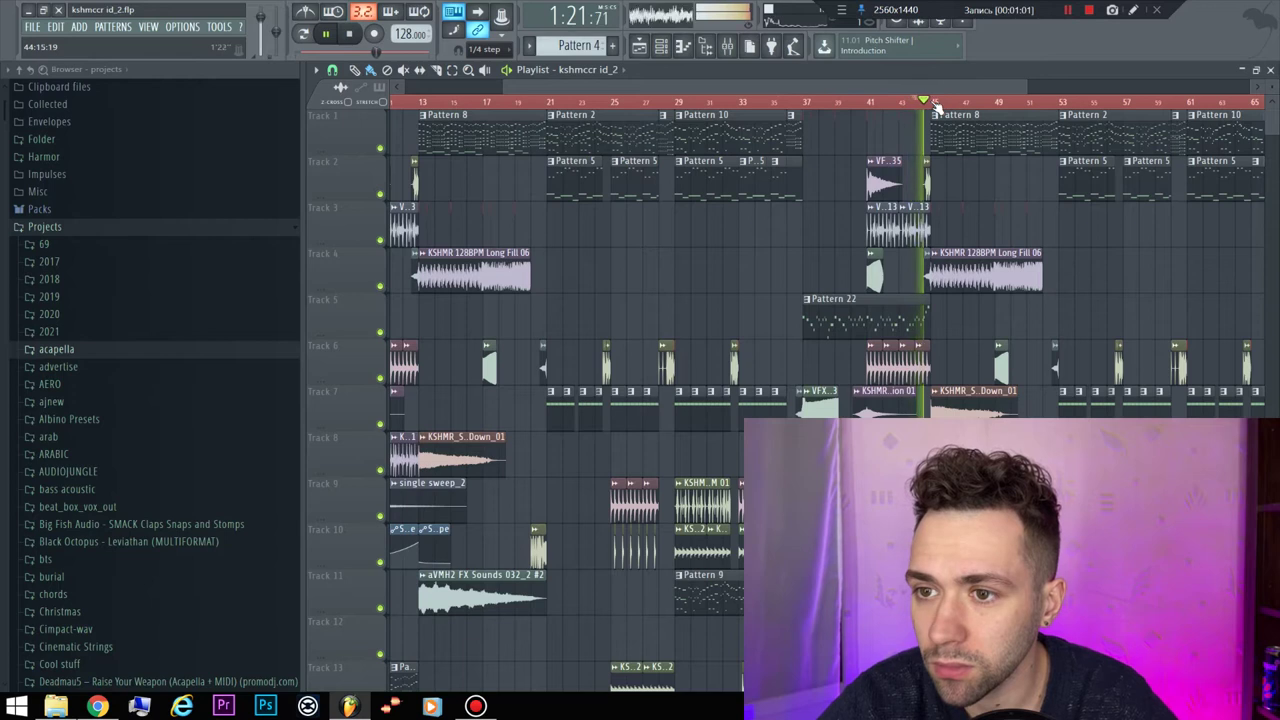
{"action": "key", "text": "space"}
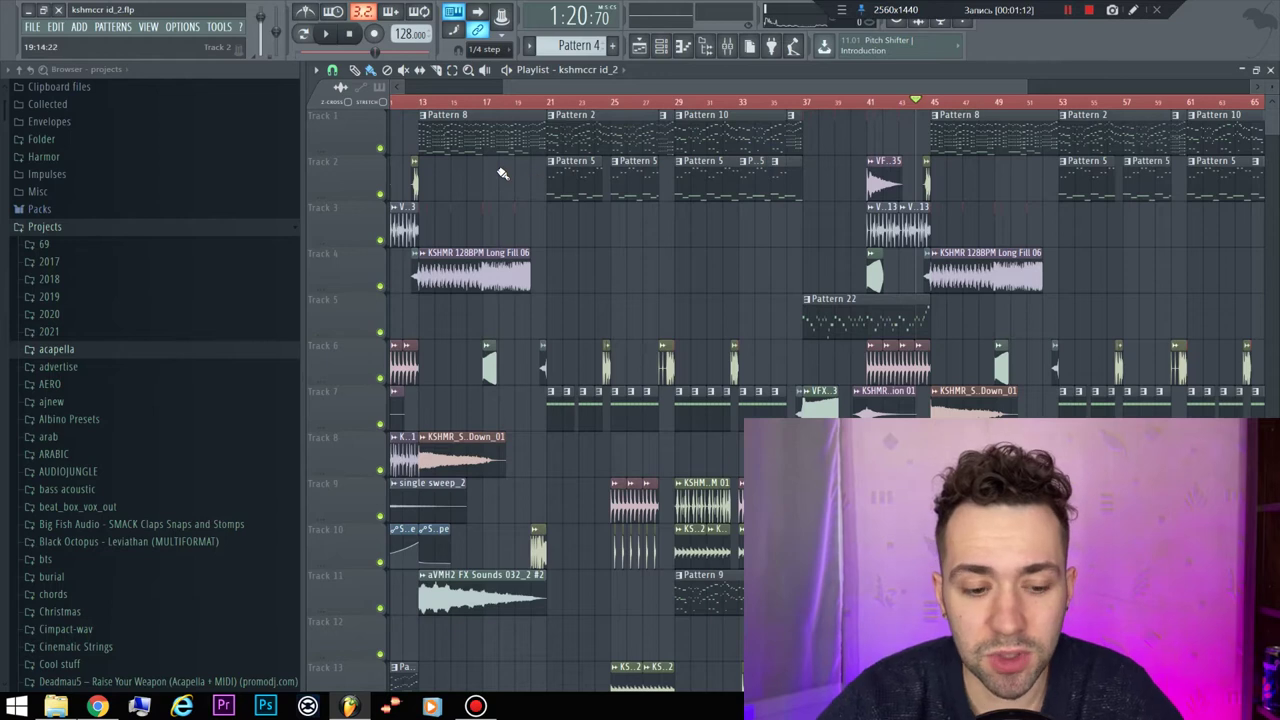
{"action": "left_click", "coordinate": [421, 104]}
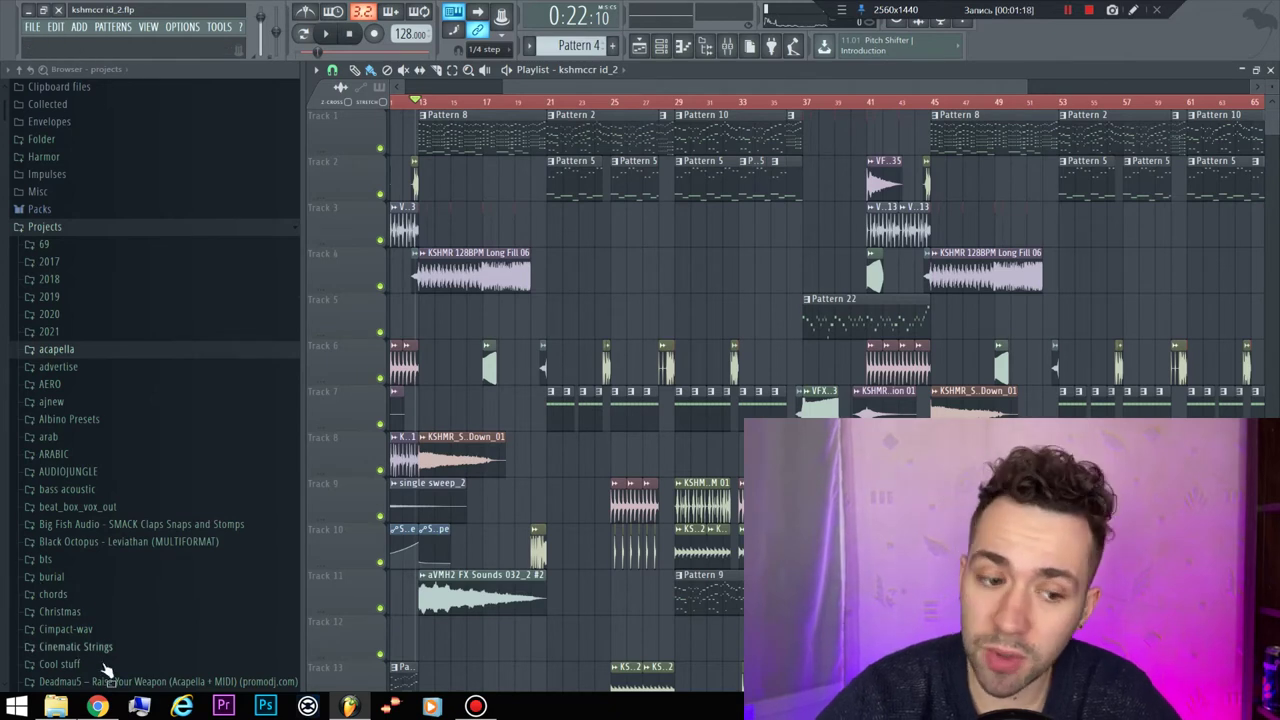
- Switch to the browser, review the AudioJungle portfolio page's tracks and sales, then minimize it
{"action": "key", "text": "alt+Tab"}
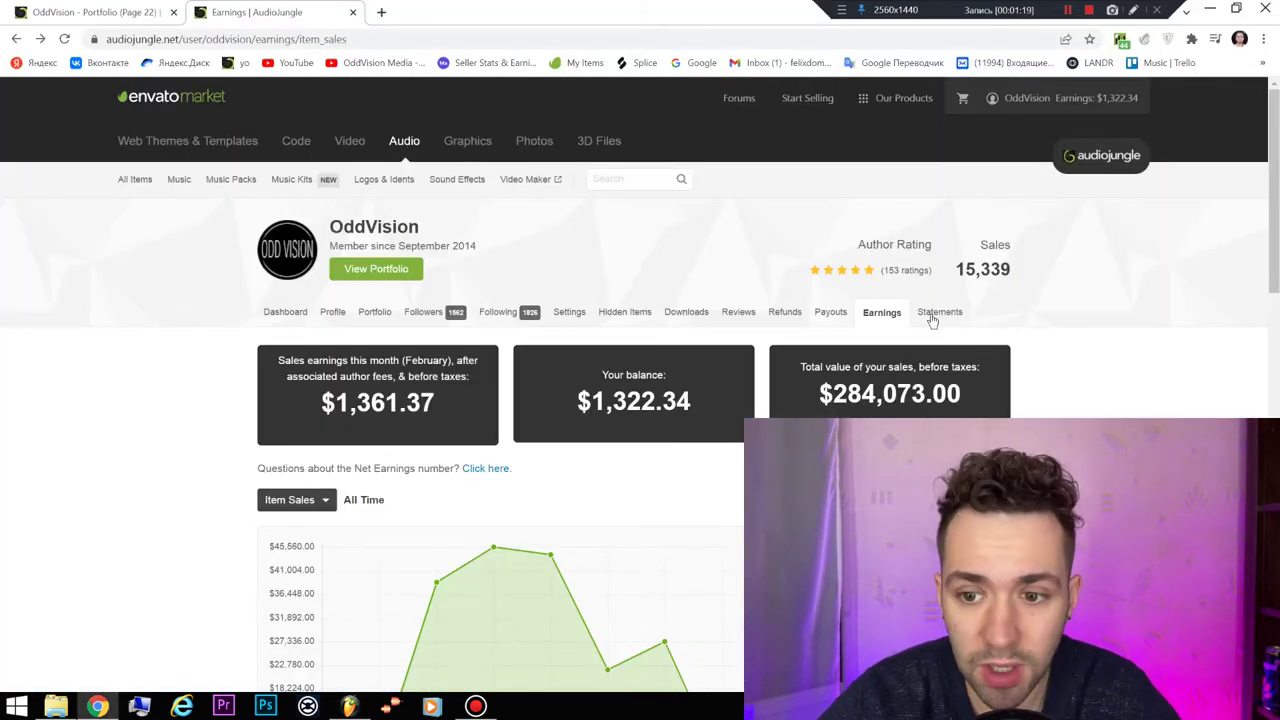
{"action": "scroll", "coordinate": [849, 313], "scroll_direction": "down", "scroll_amount": 1}
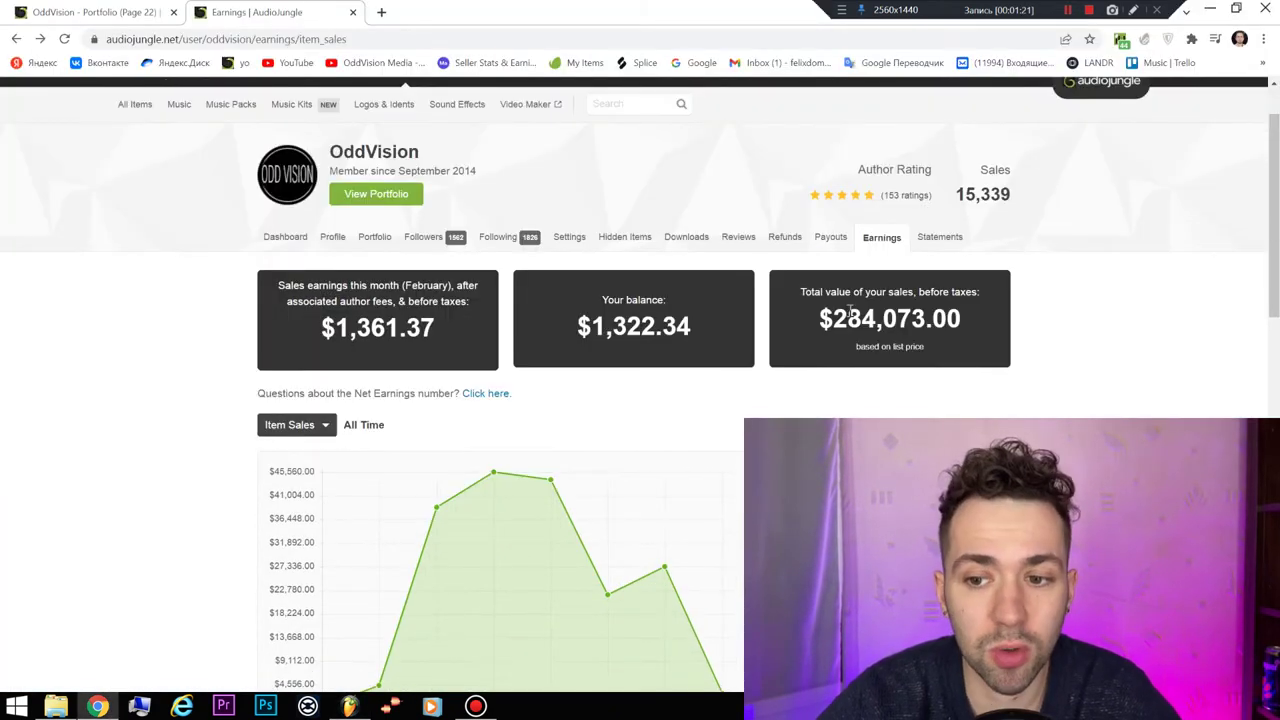
{"action": "left_click", "coordinate": [61, 10]}
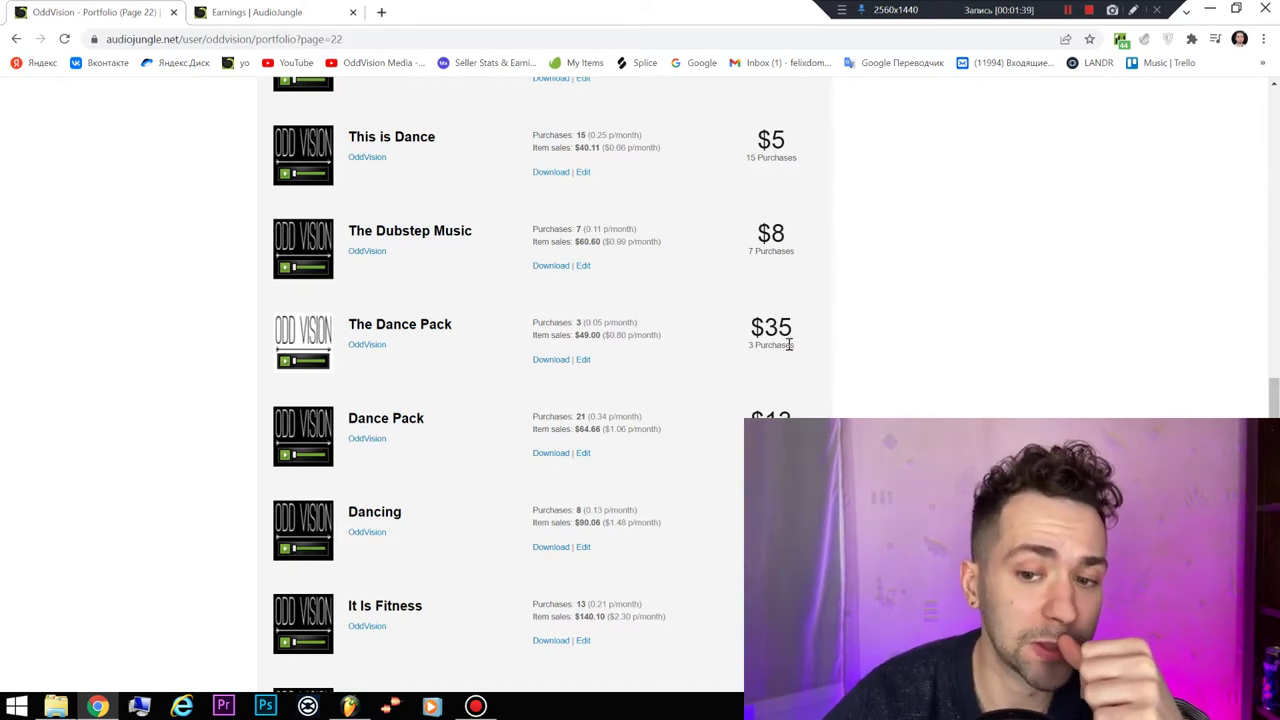
{"action": "scroll", "coordinate": [842, 370], "scroll_direction": "up", "scroll_amount": 20}
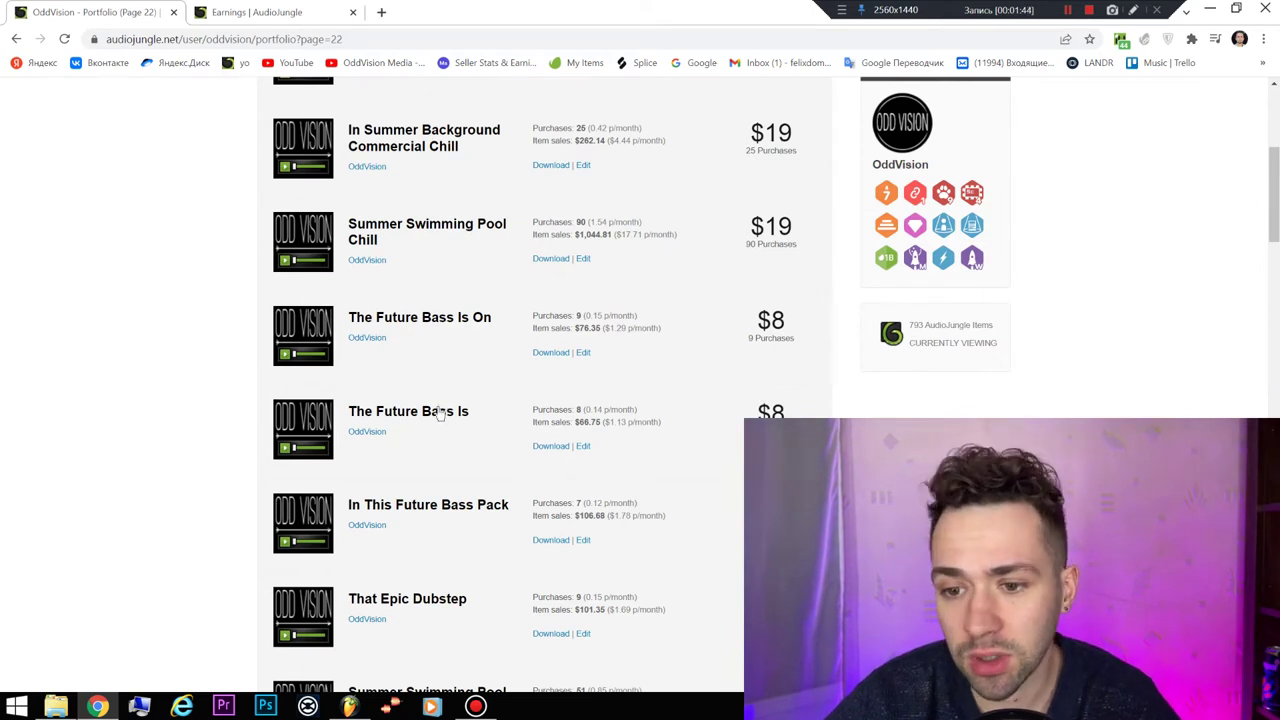
{"action": "scroll", "coordinate": [440, 415], "scroll_direction": "down", "scroll_amount": 6}
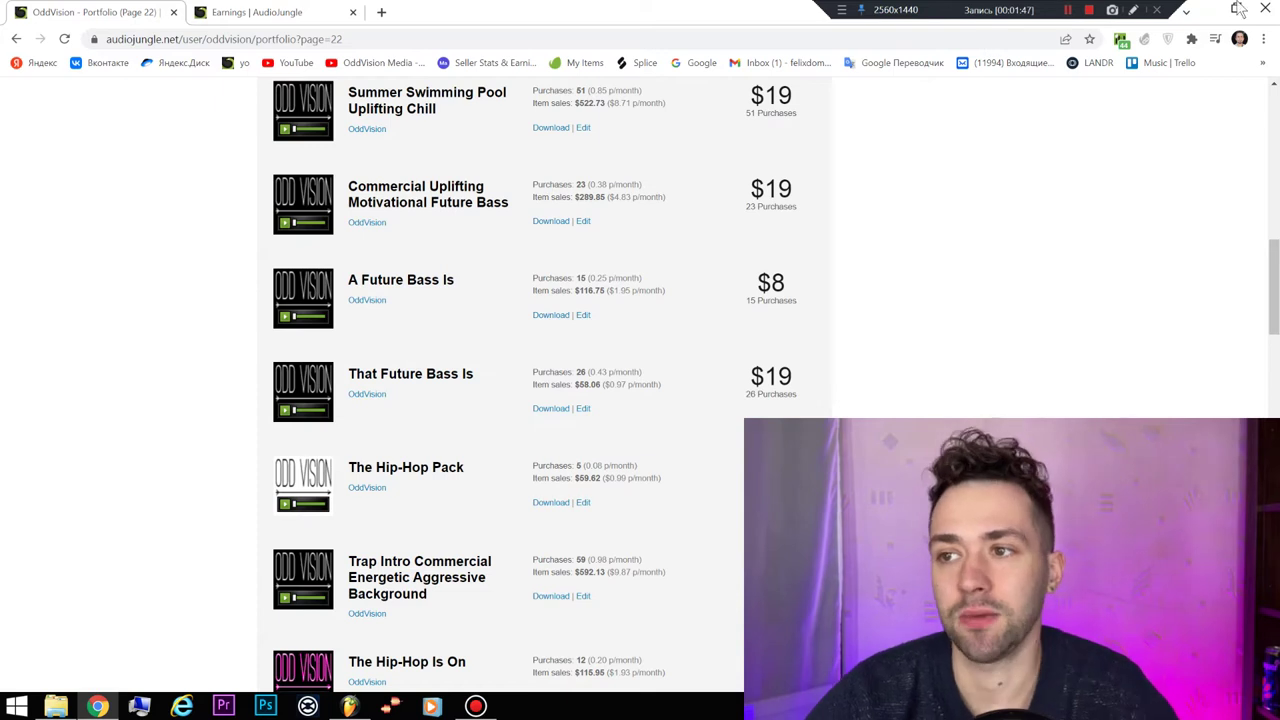
{"action": "left_click", "coordinate": [1190, 10]}
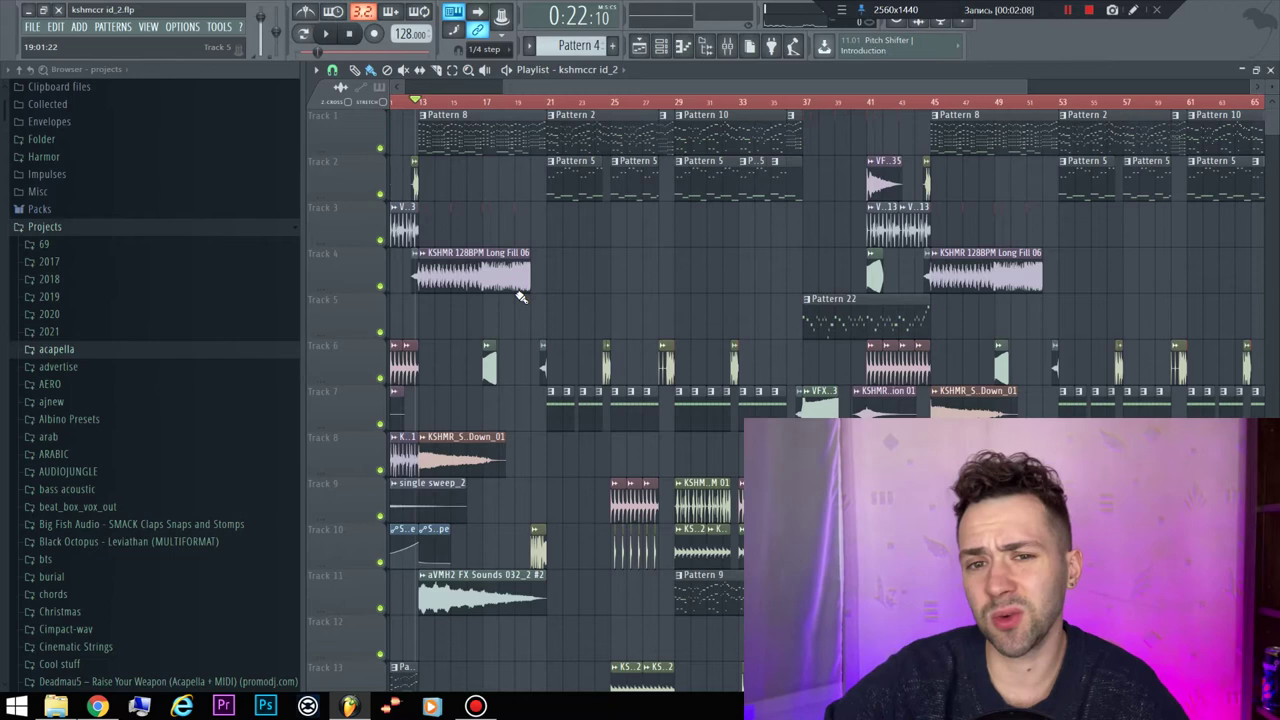
- Solo Track 1 in the playlist
{"action": "left_click_drag", "start_coordinate": [601, 88], "coordinate": [540, 86]}
{"action": "scroll", "coordinate": [545, 196], "scroll_direction": "up", "scroll_amount": 4}
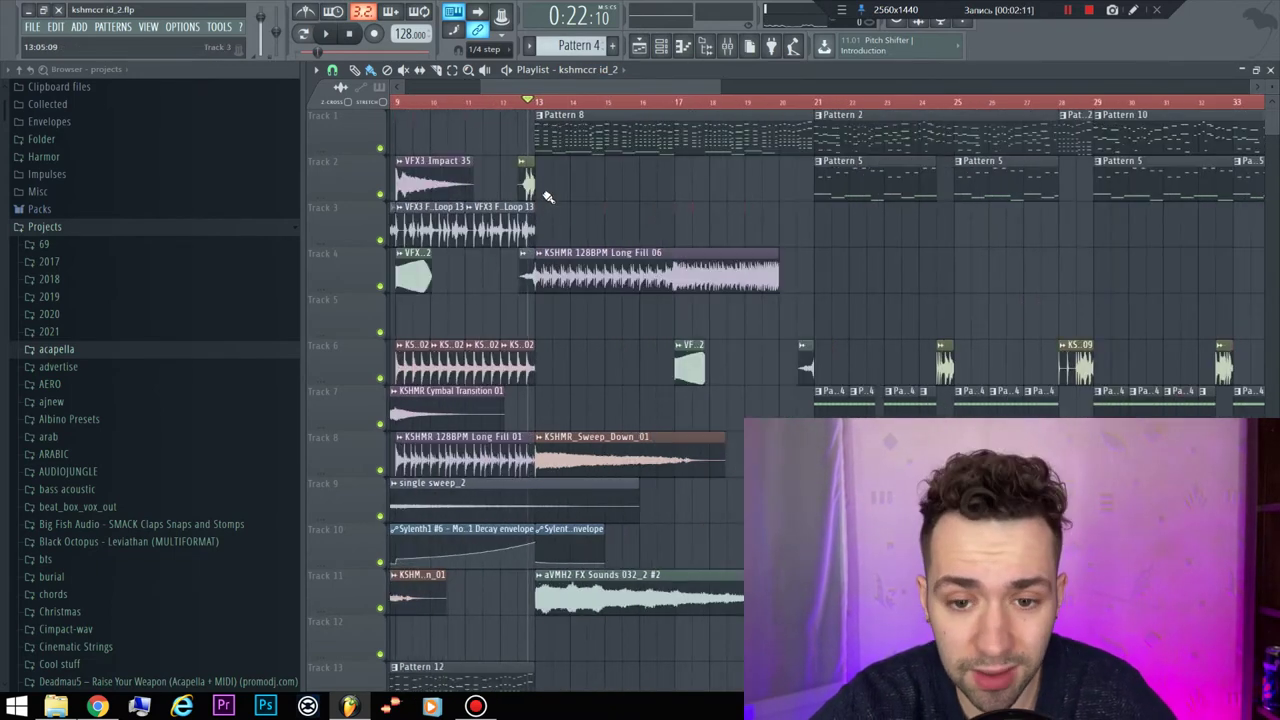
{"action": "scroll", "coordinate": [596, 212], "scroll_direction": "up", "scroll_amount": 3}
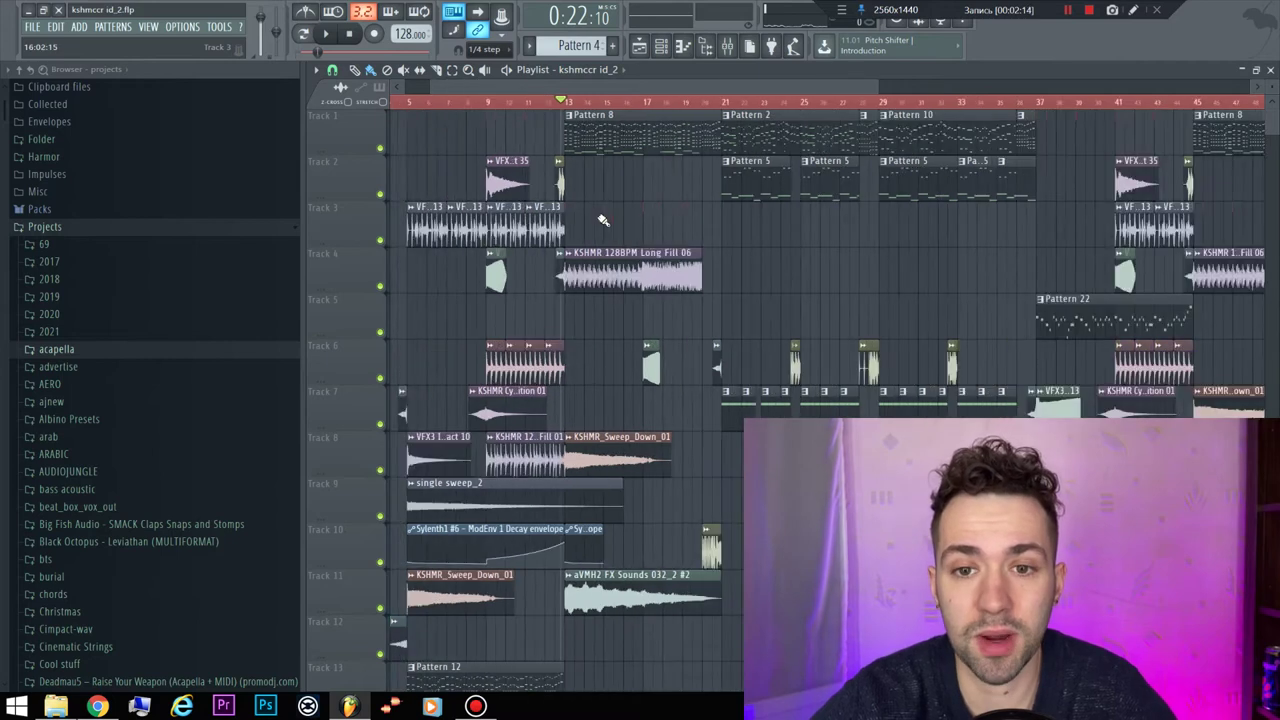
{"action": "key", "text": "F6"}
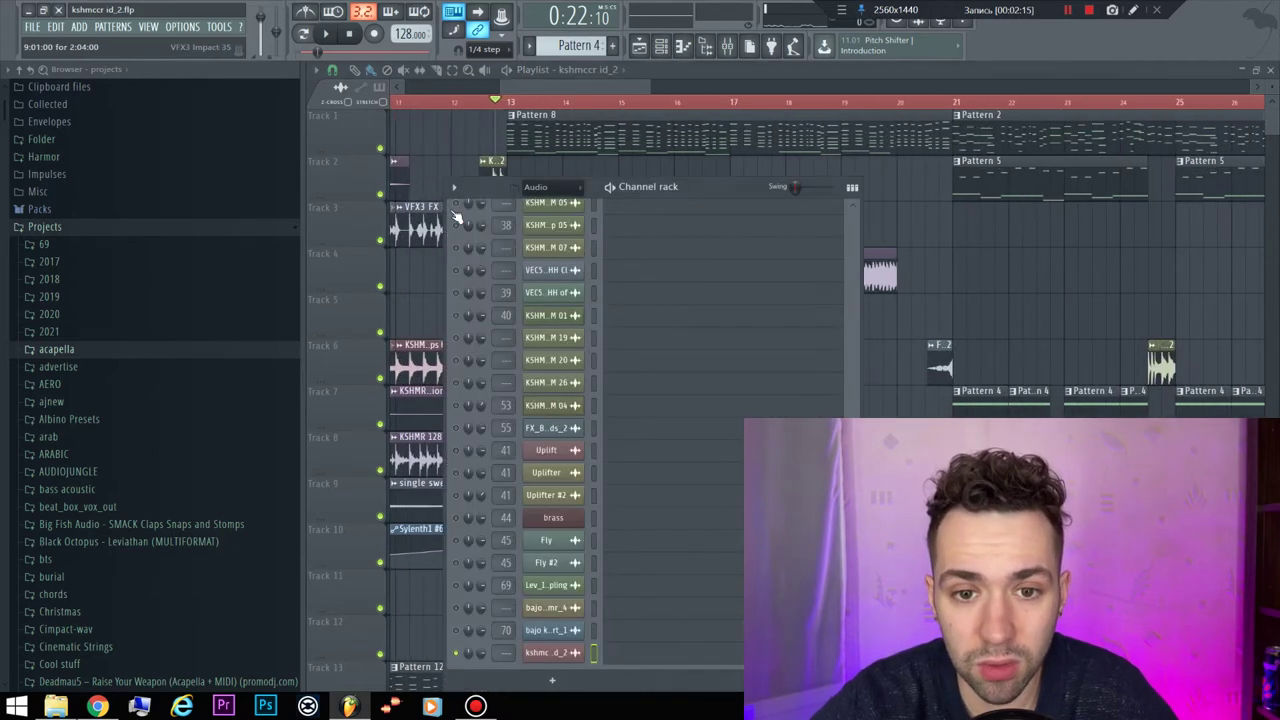
{"action": "key", "text": "F6"}
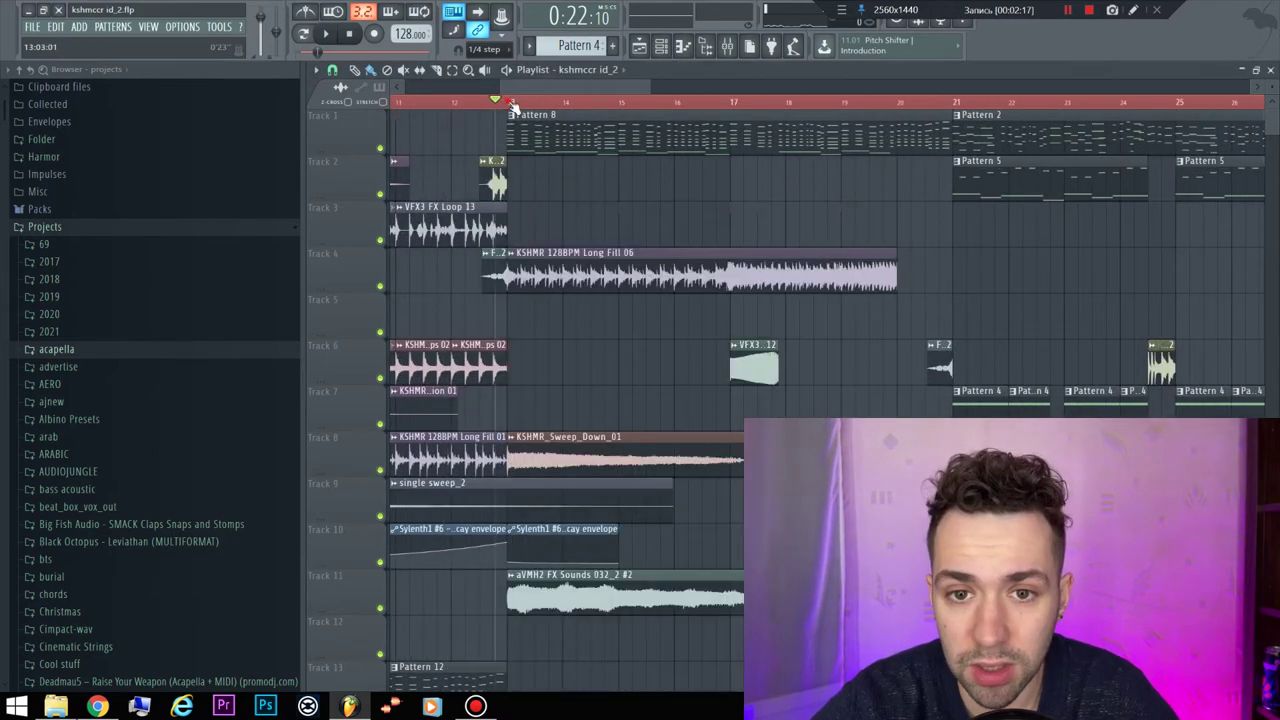
{"action": "right_click", "coordinate": [381, 148]}
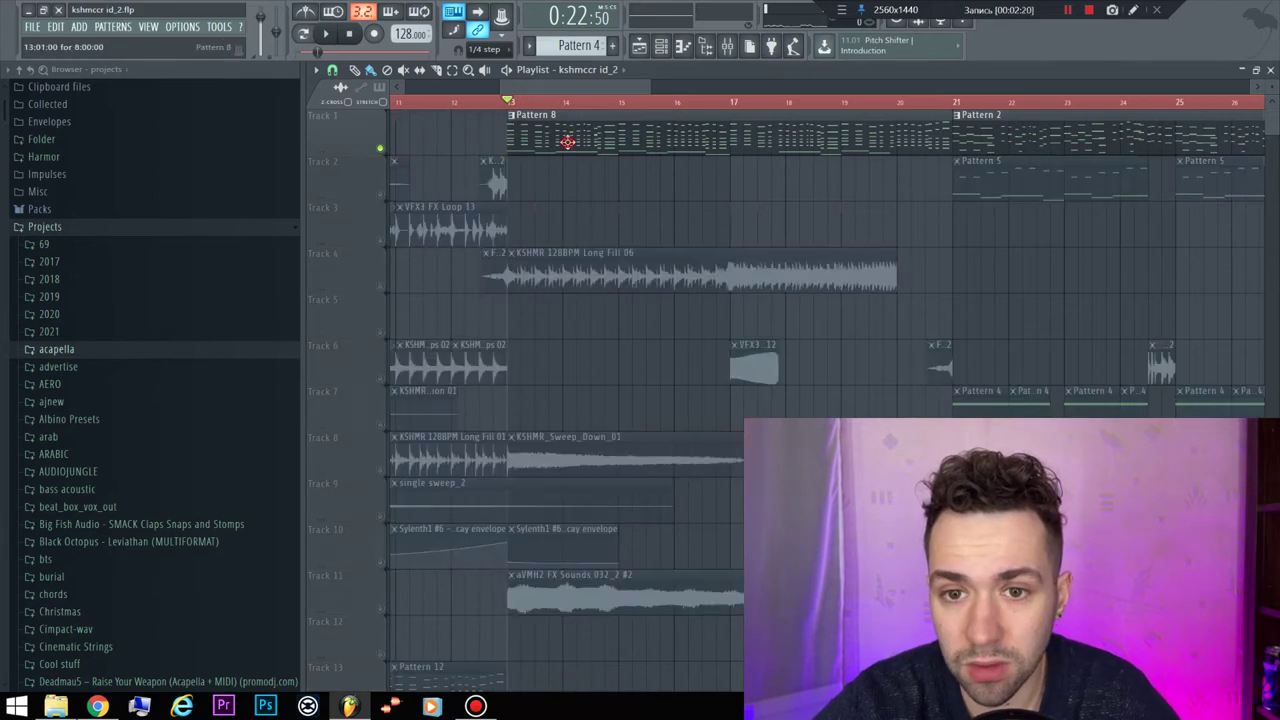
- Open Pattern 8, bring up its channel rack, and play it briefly
{"action": "double_click", "coordinate": [567, 141]}
{"action": "key", "text": "F6"}
{"action": "key", "text": "F7"}
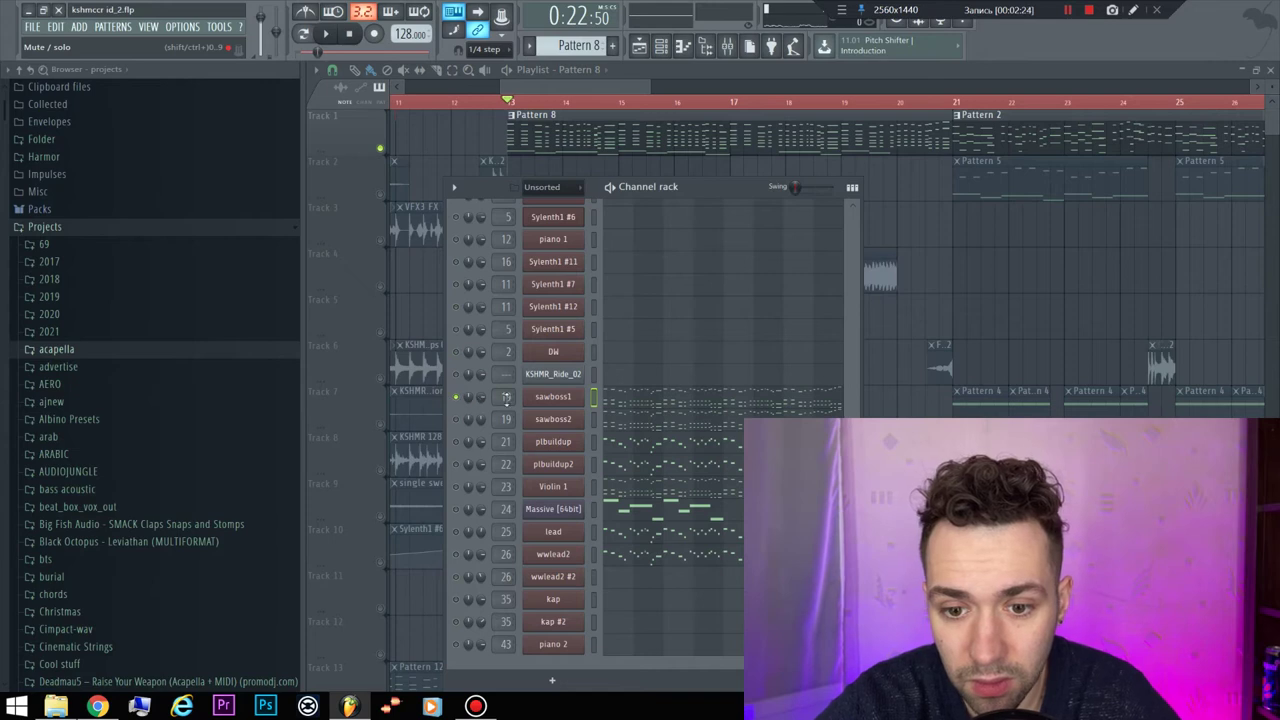
{"action": "key", "text": "space"}
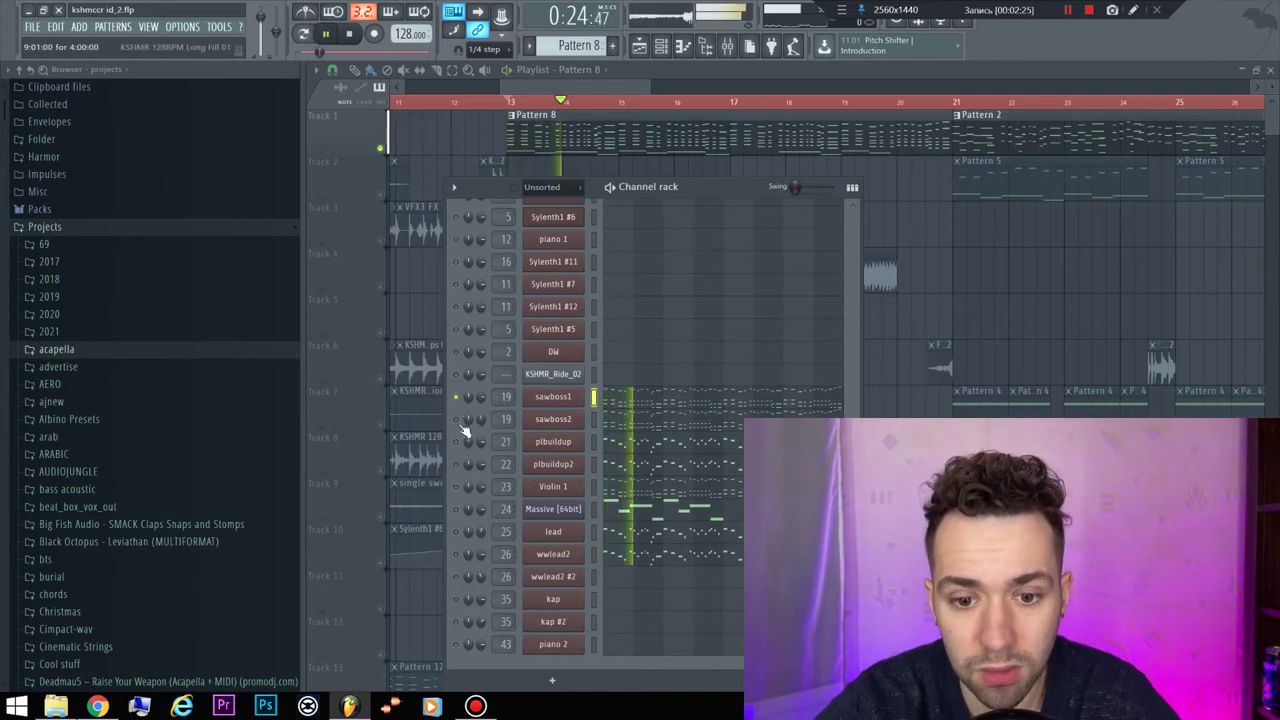
{"action": "key", "text": "space"}
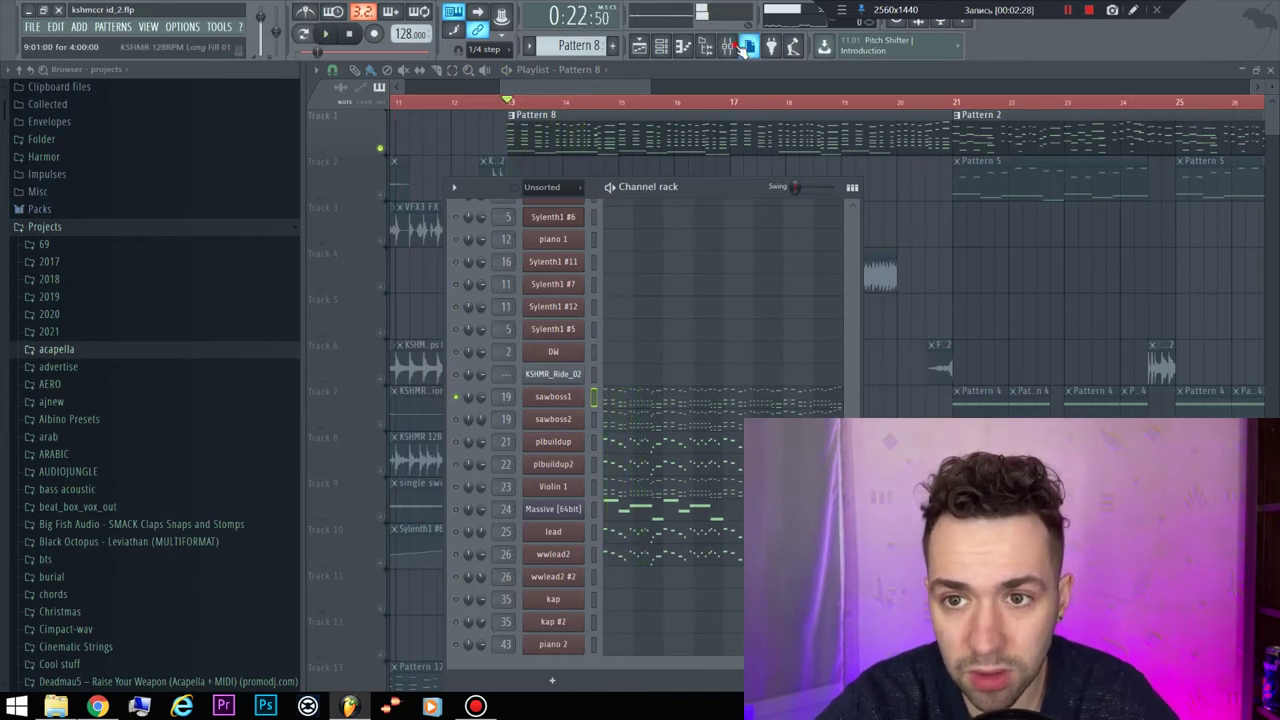
- Check the mixer, then play Pattern 8 again, stopping at 0:22:50
{"action": "left_click", "coordinate": [745, 48]}
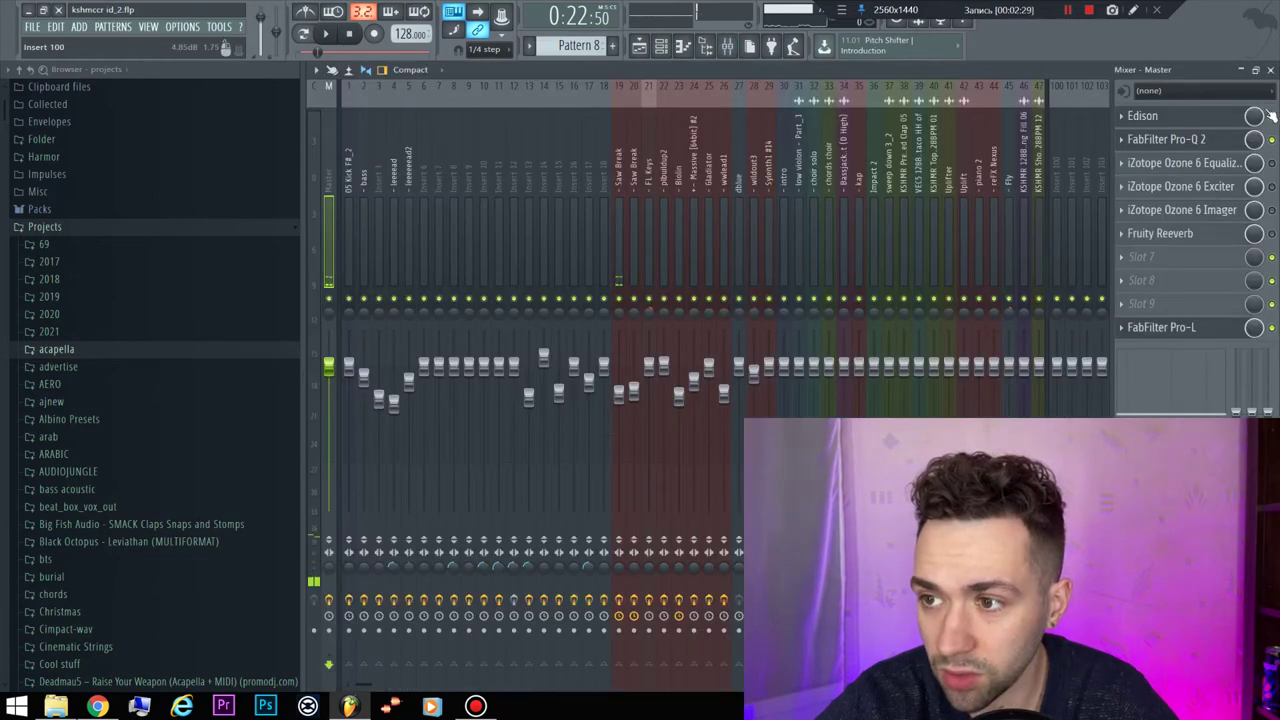
{"action": "key", "text": "F9"}
{"action": "key", "text": "space"}
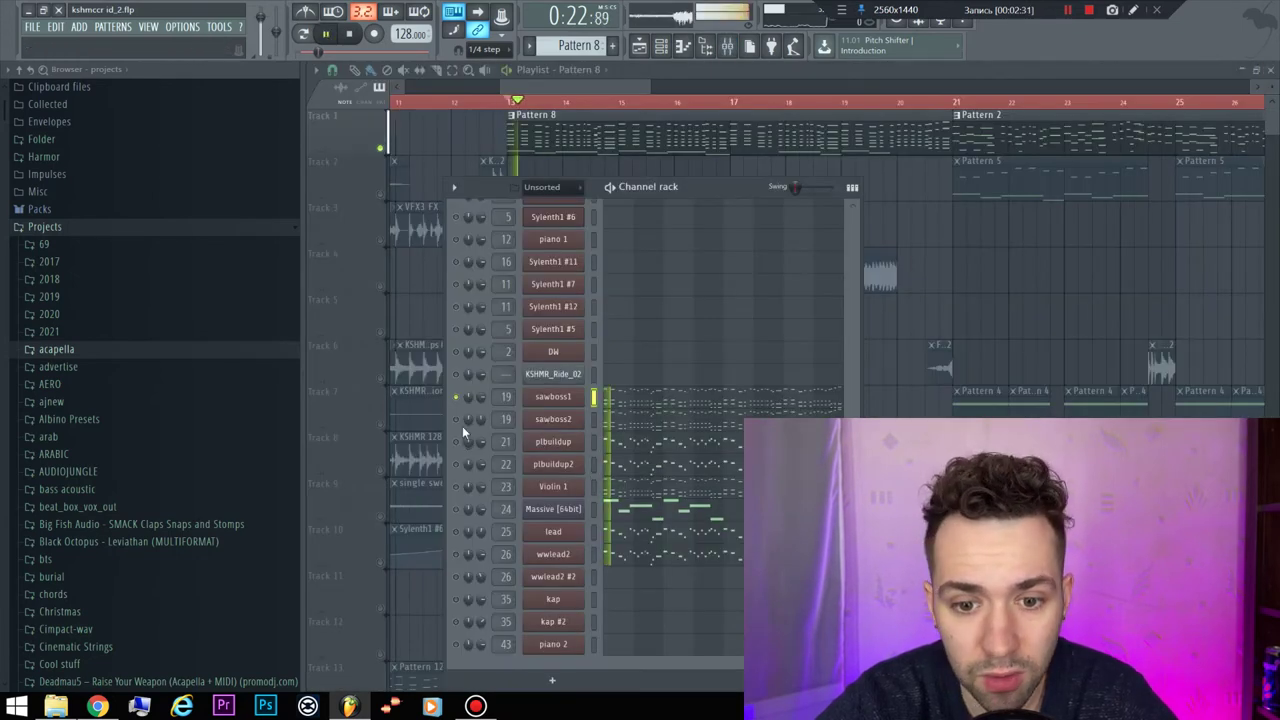
{"action": "key", "text": "space"}
- Solo sawboss2 and the plbuildup build-up channels and listen to them alone
{"action": "right_click", "coordinate": [457, 420]}
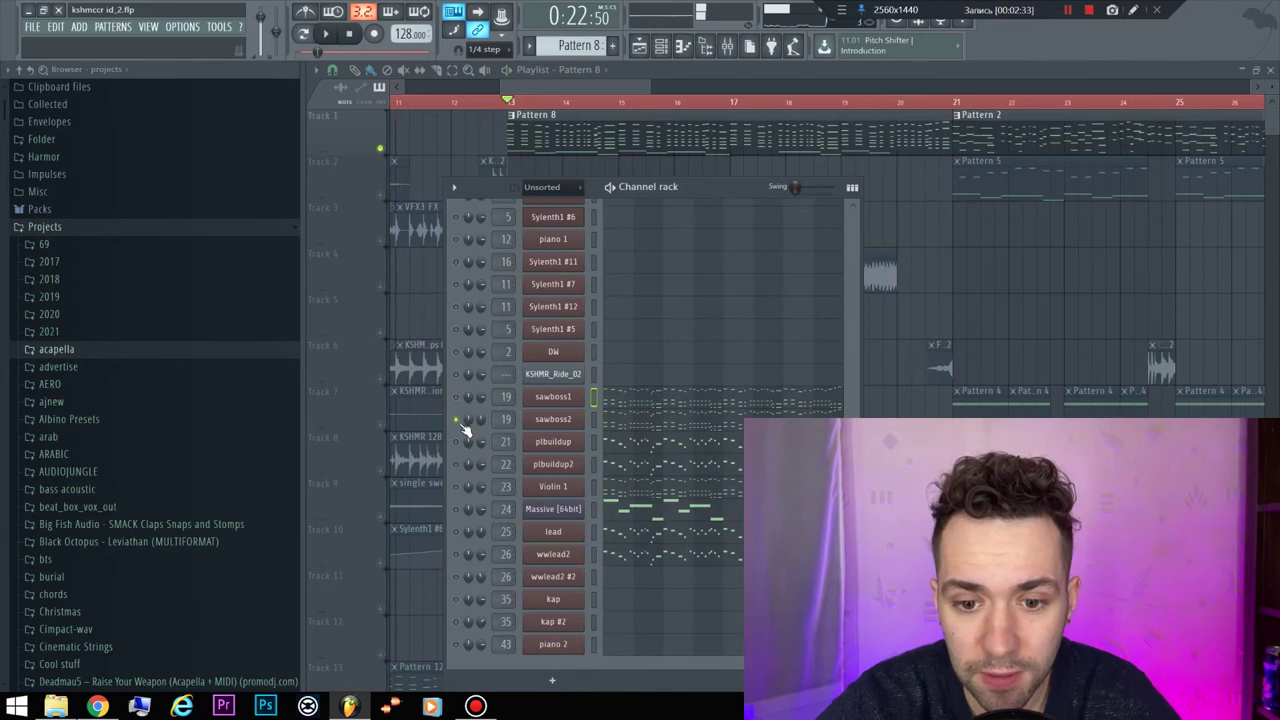
{"action": "key", "text": "space"}
{"action": "key", "text": "space"}
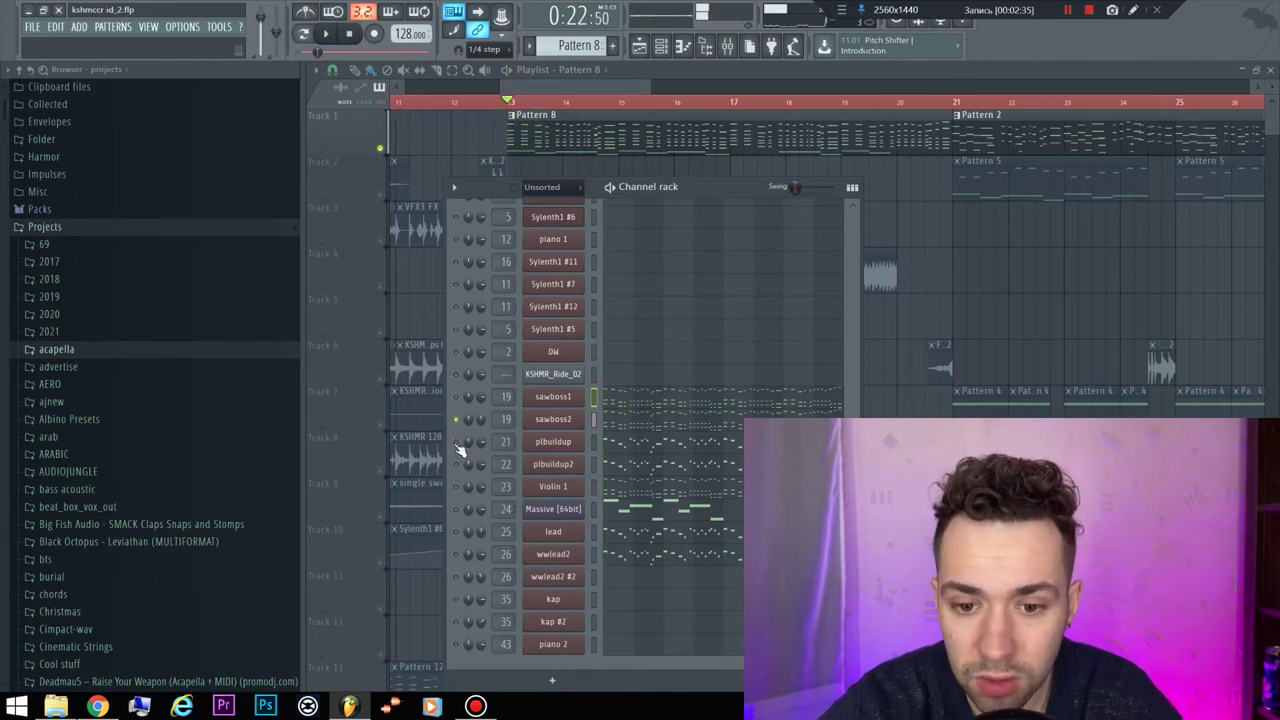
{"action": "key", "text": "space"}
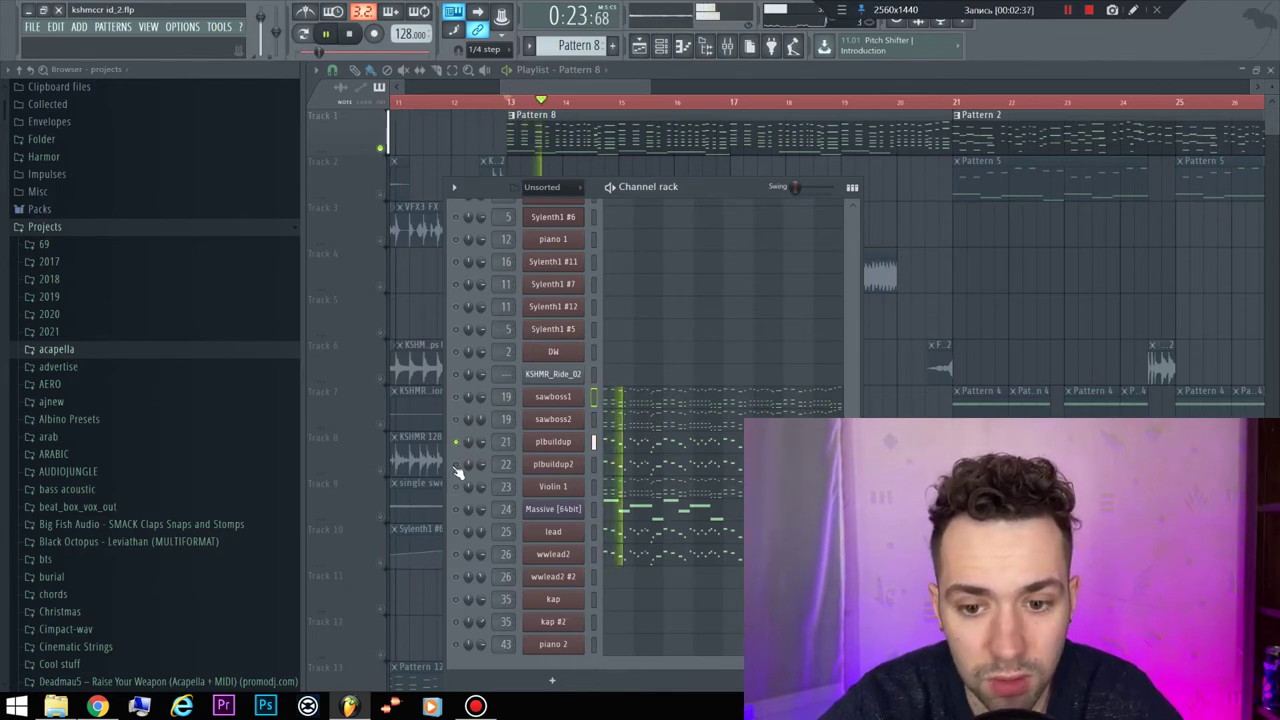
{"action": "key", "text": "space"}
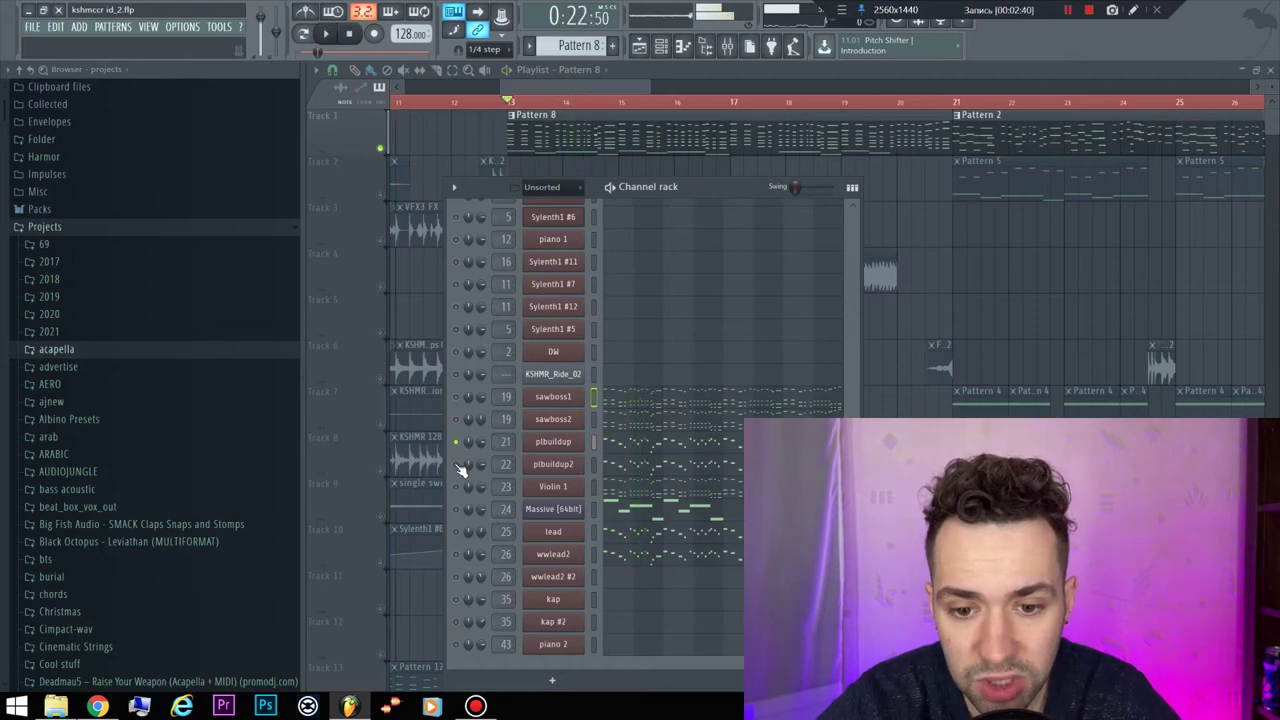
{"action": "key", "text": "space"}
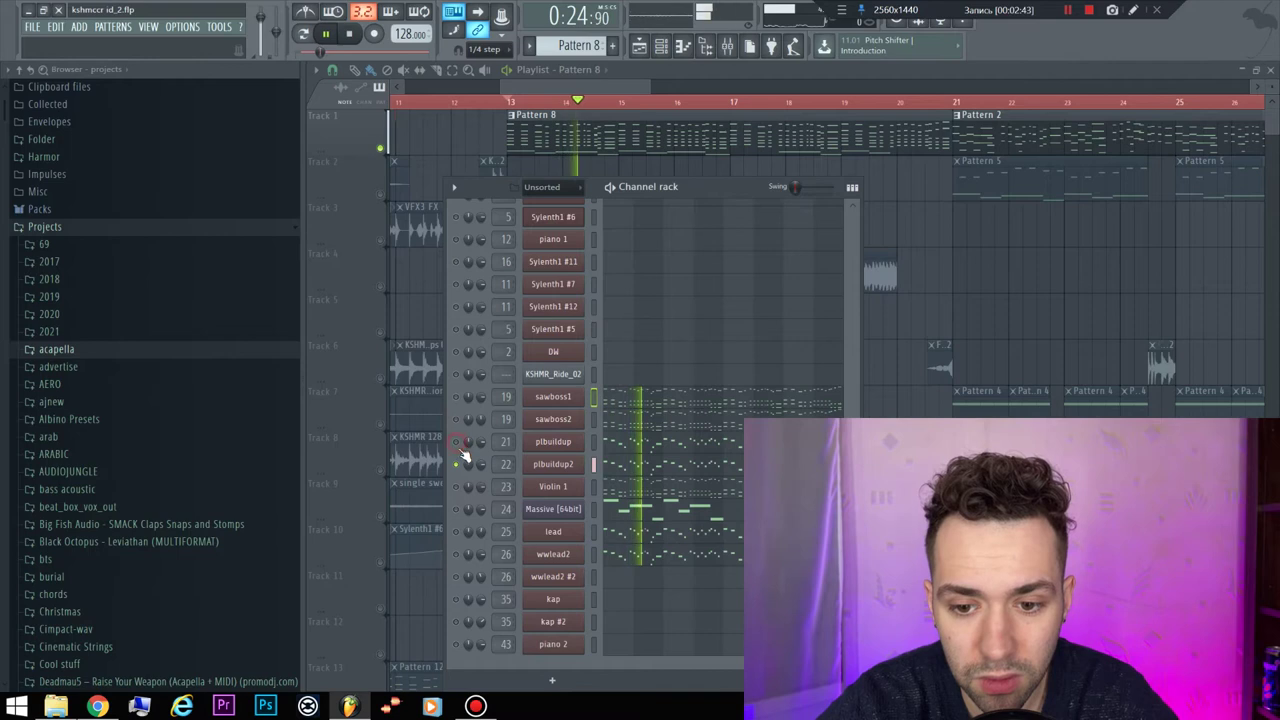
{"action": "key", "text": "space"}
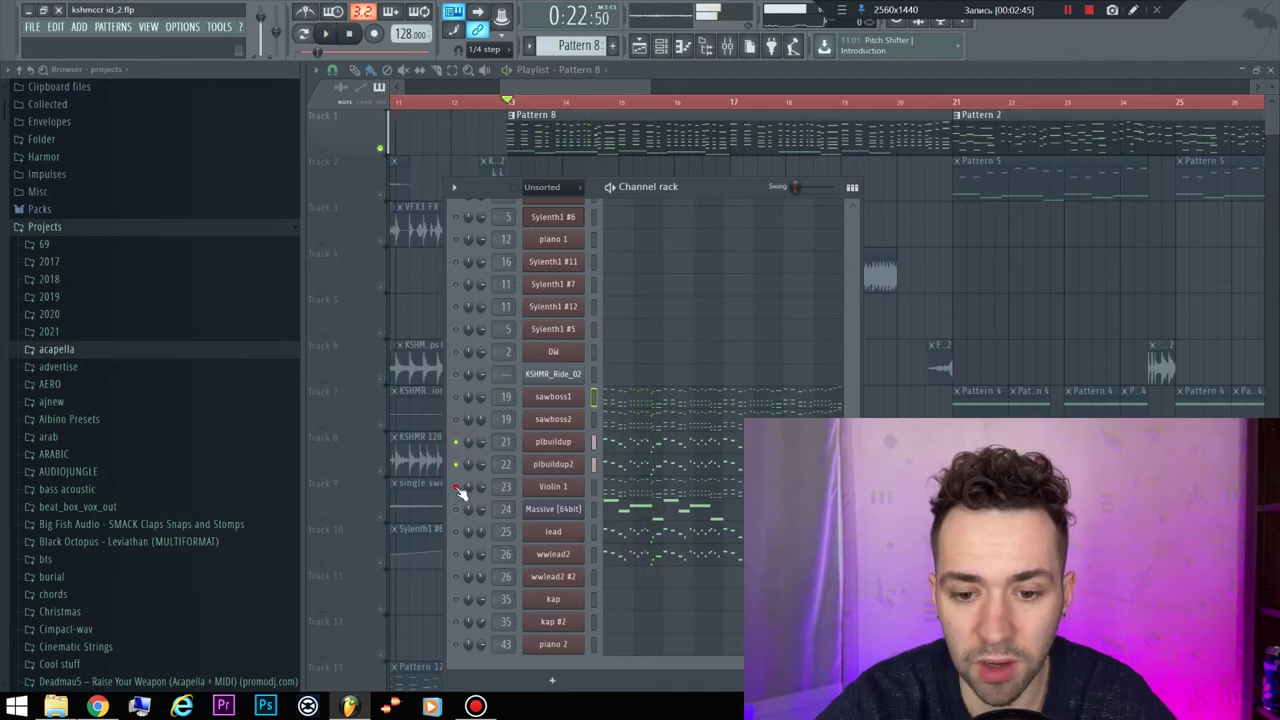
{"action": "key", "text": "space"}
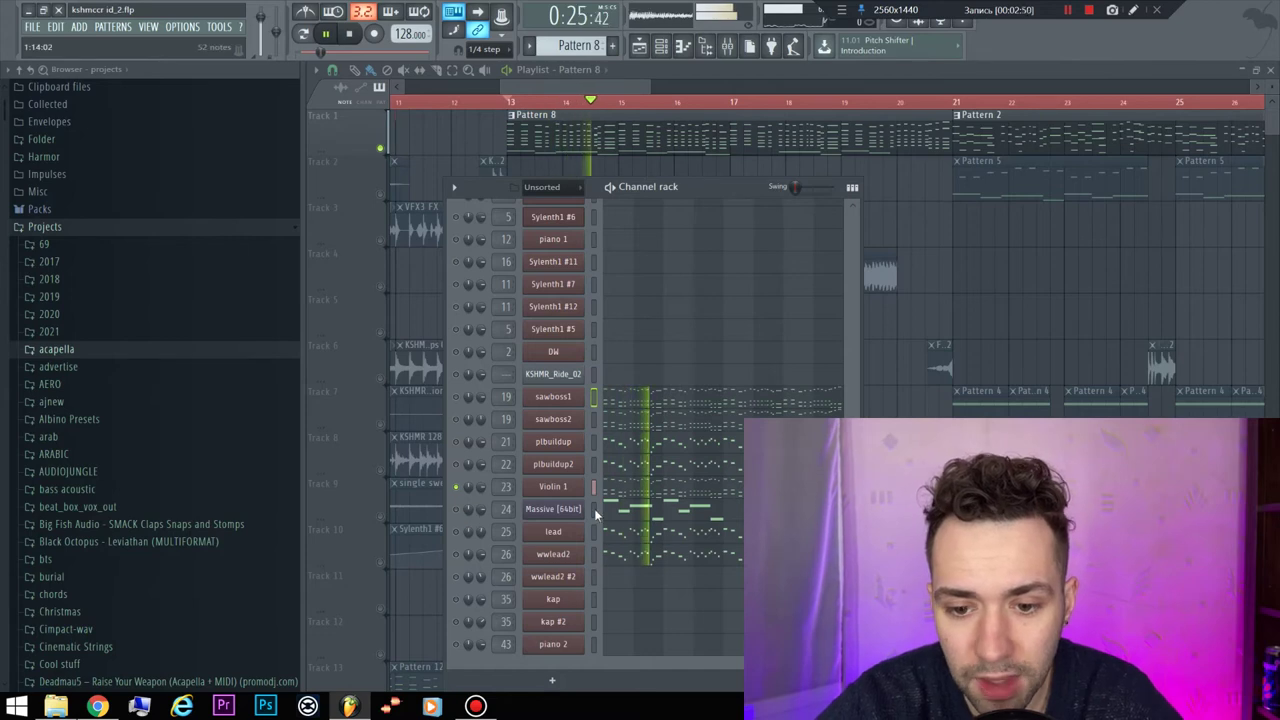
{"action": "key", "text": "space"}
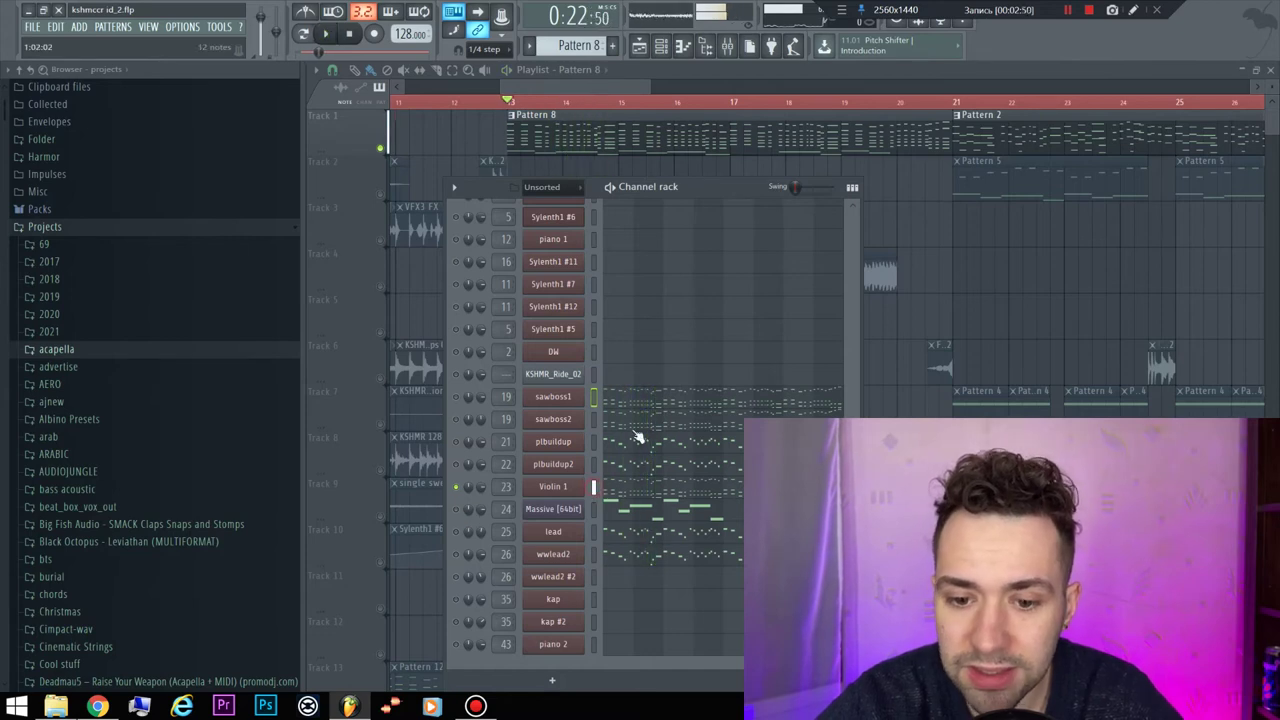
{"action": "left_click", "coordinate": [726, 50]}
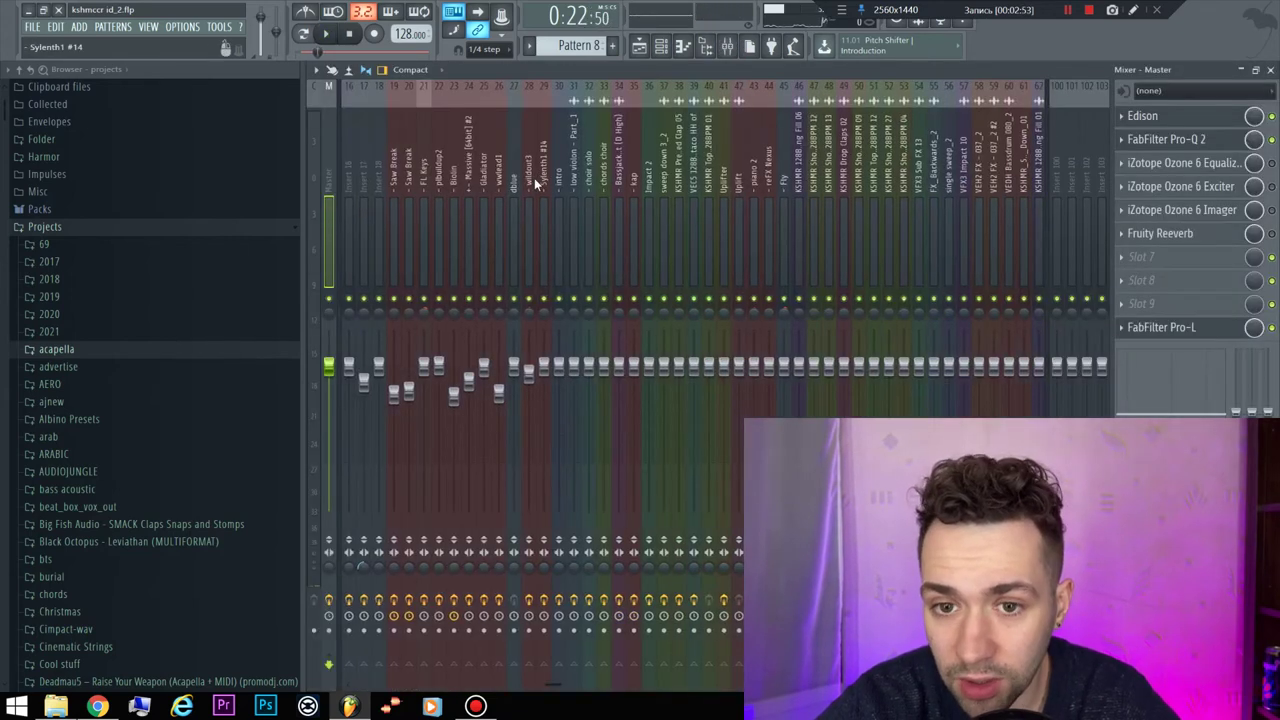
{"action": "key", "text": "space"}
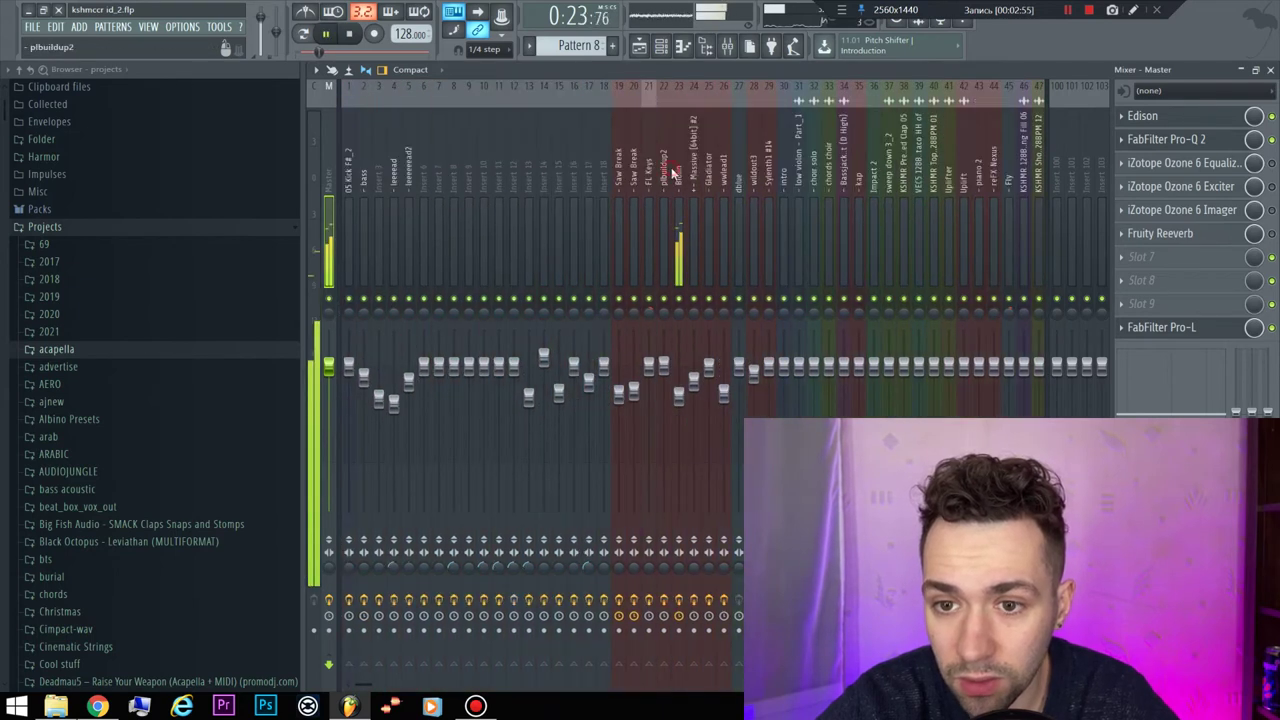
{"action": "left_click", "coordinate": [663, 174]}
{"action": "left_click", "coordinate": [678, 174]}
{"action": "key", "text": "space"}
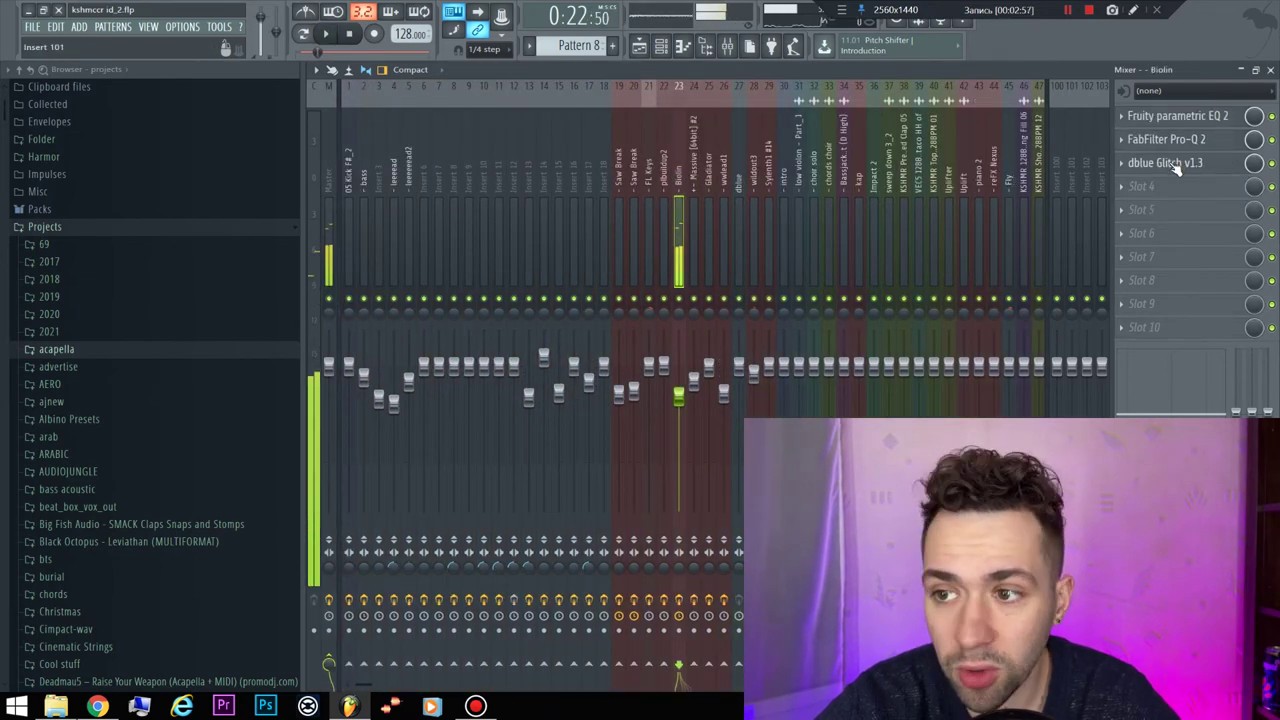
{"action": "left_click", "coordinate": [1170, 164]}
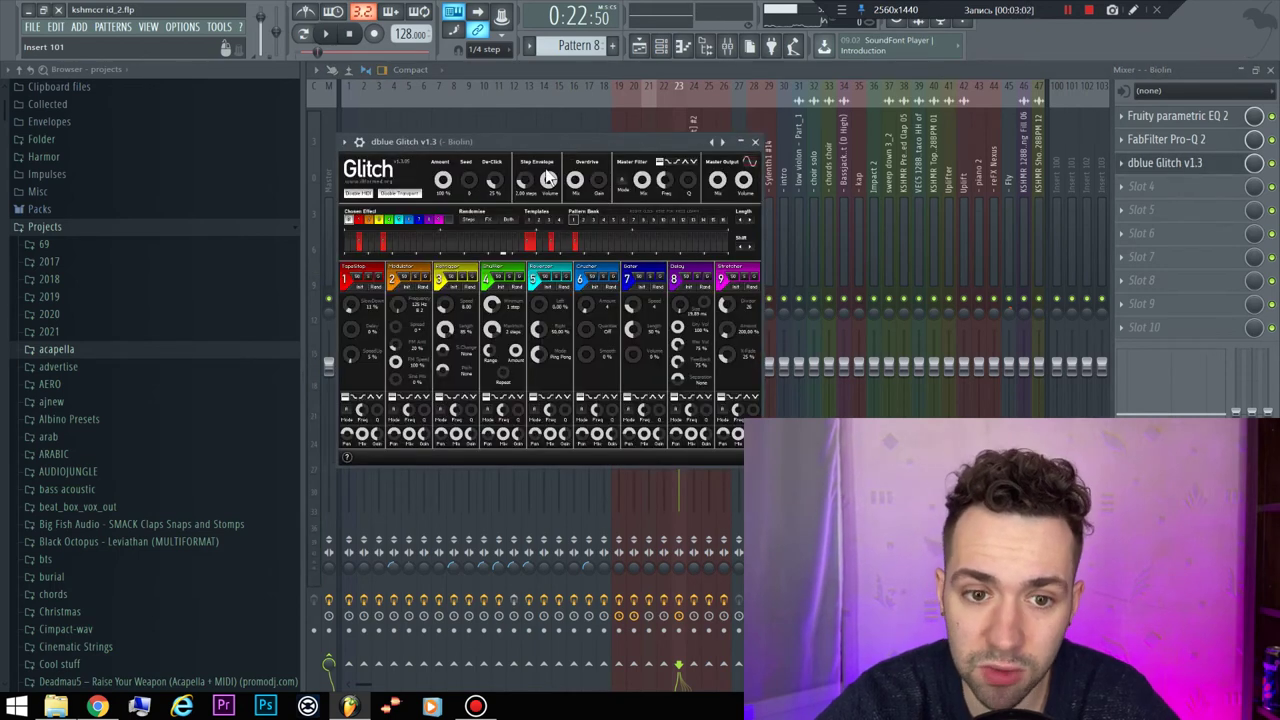
{"action": "key", "text": "space"}
{"action": "key", "text": "space"}
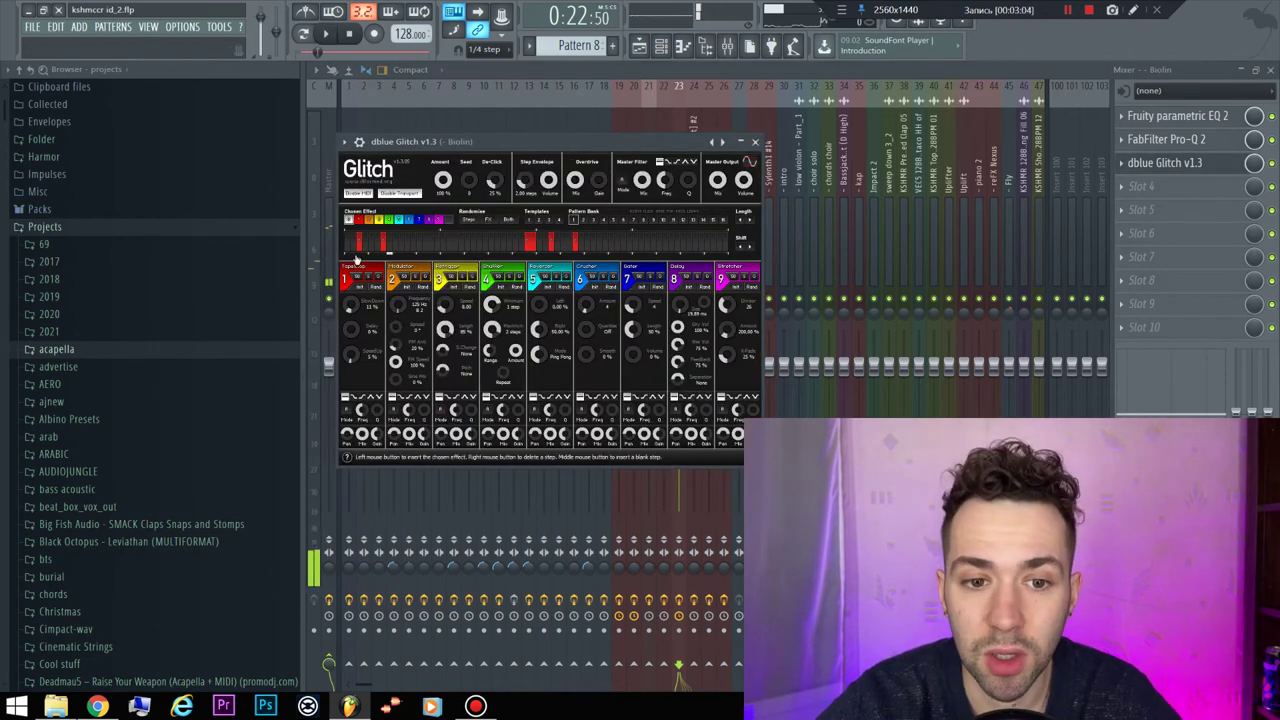
{"action": "key", "text": "space"}
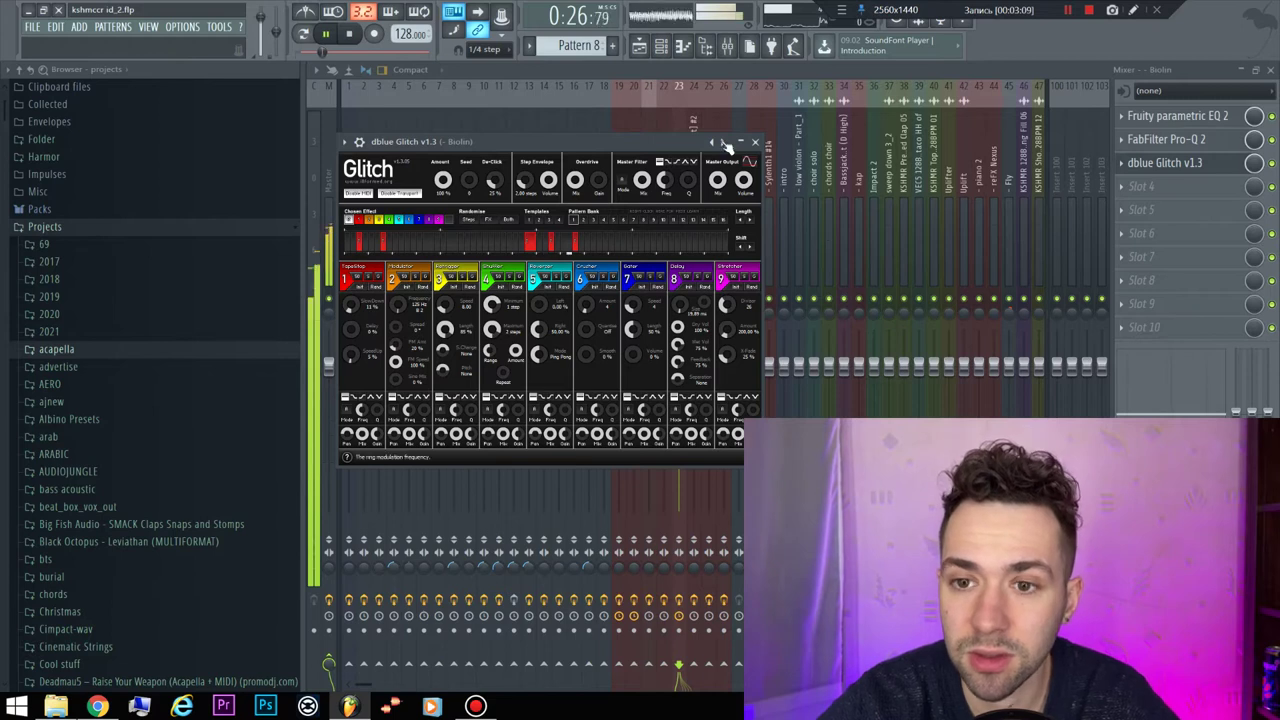
{"action": "key", "text": "space"}
{"action": "key", "text": "Escape"}
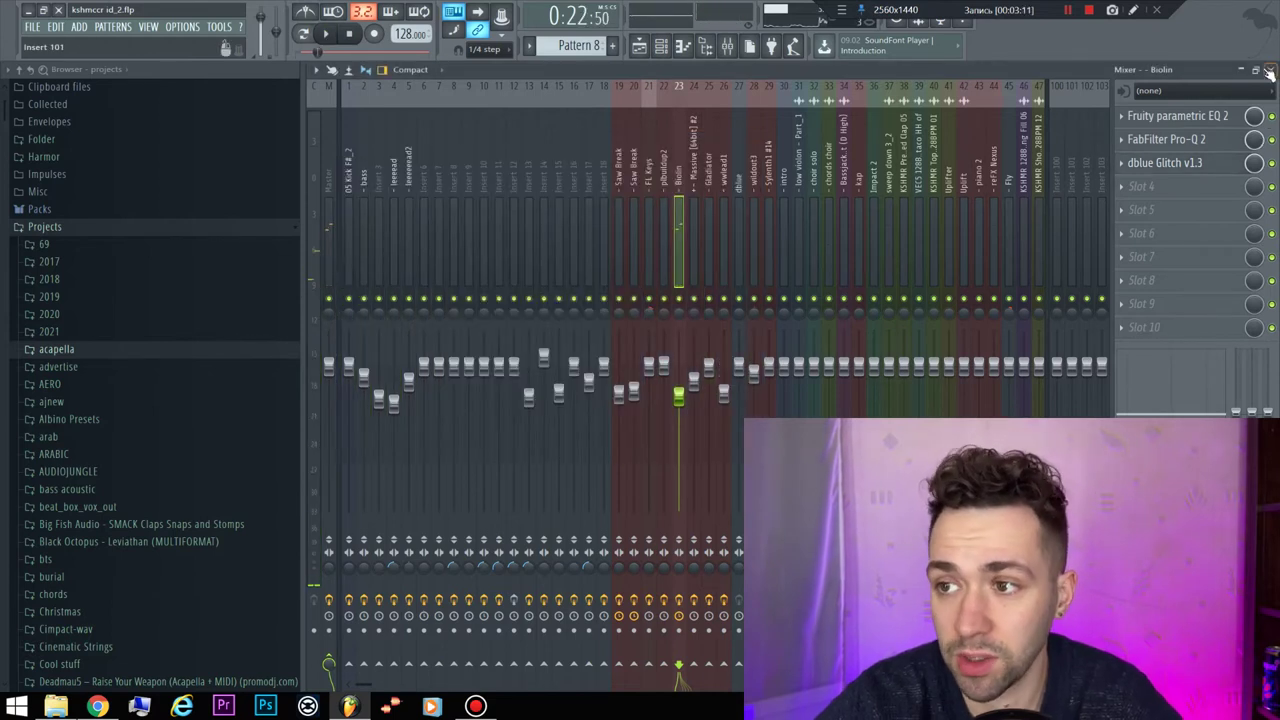
{"action": "key", "text": "F9"}
- Switch the Massive and lead channels back on while auditioning playback
{"action": "key", "text": "space"}
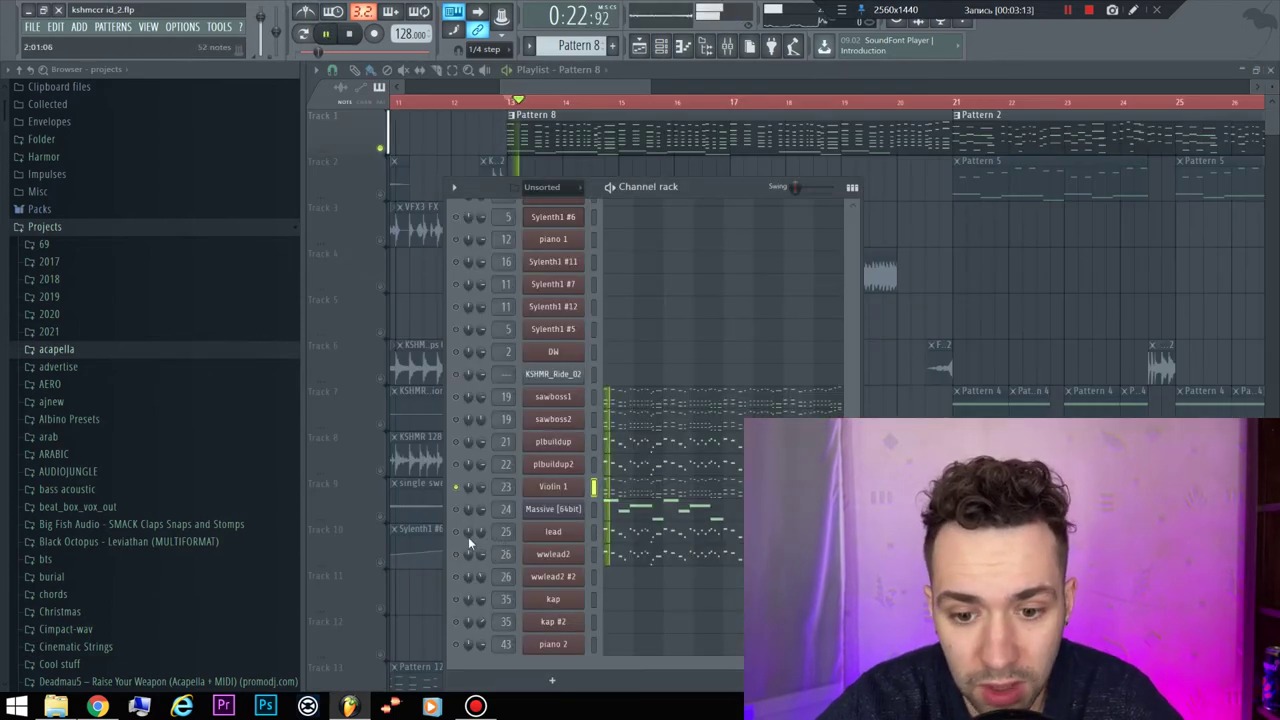
{"action": "key", "text": "space"}
{"action": "left_click", "coordinate": [455, 509]}
{"action": "key", "text": "space"}
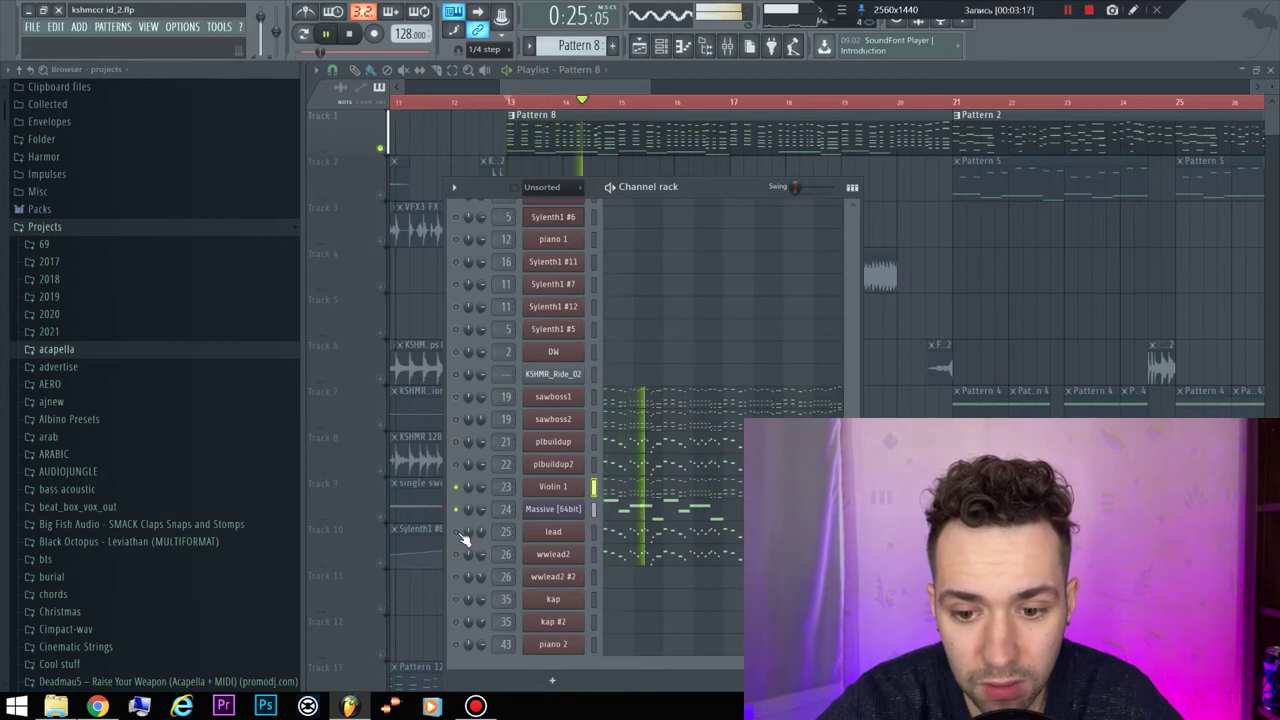
{"action": "key", "text": "space"}
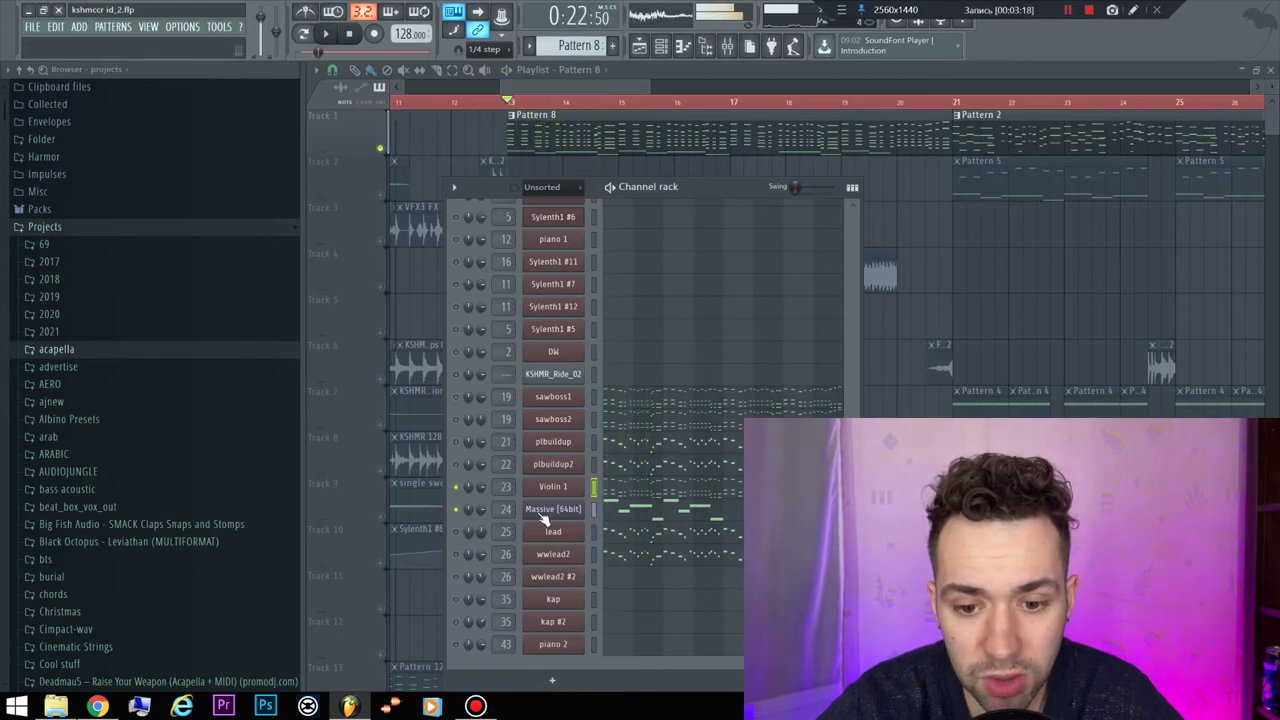
{"action": "left_click", "coordinate": [456, 554]}
{"action": "key", "text": "space"}
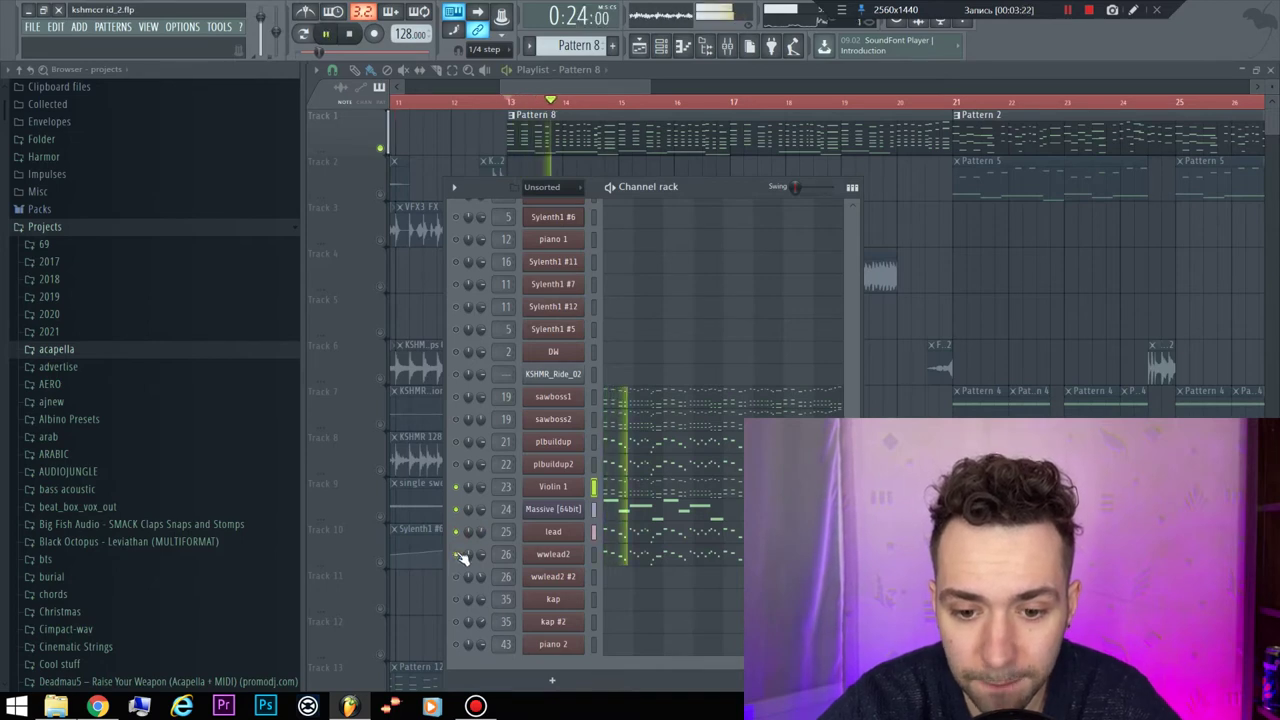
- Switch wwlead2, plbuildup2, plbuildup and sawboss2 back on, then stop playback
{"action": "left_click", "coordinate": [456, 531]}
{"action": "left_click", "coordinate": [456, 464]}
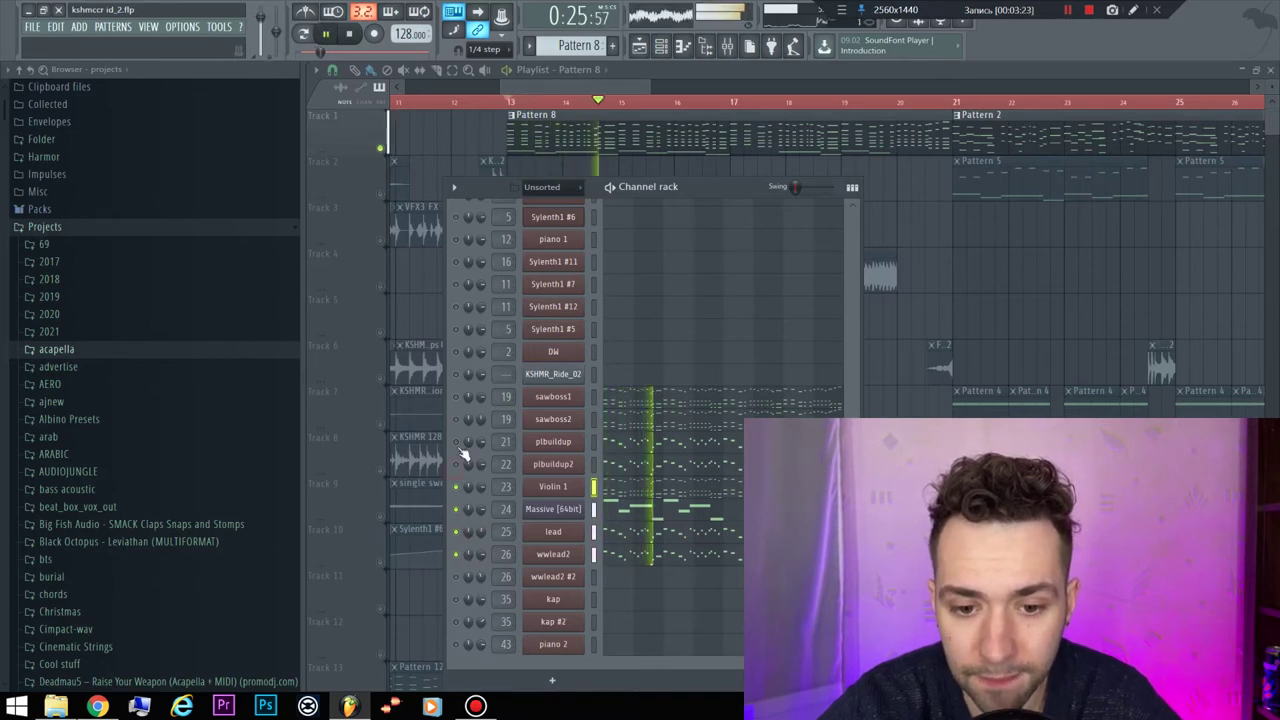
{"action": "left_click", "coordinate": [456, 441]}
{"action": "left_click", "coordinate": [456, 419]}
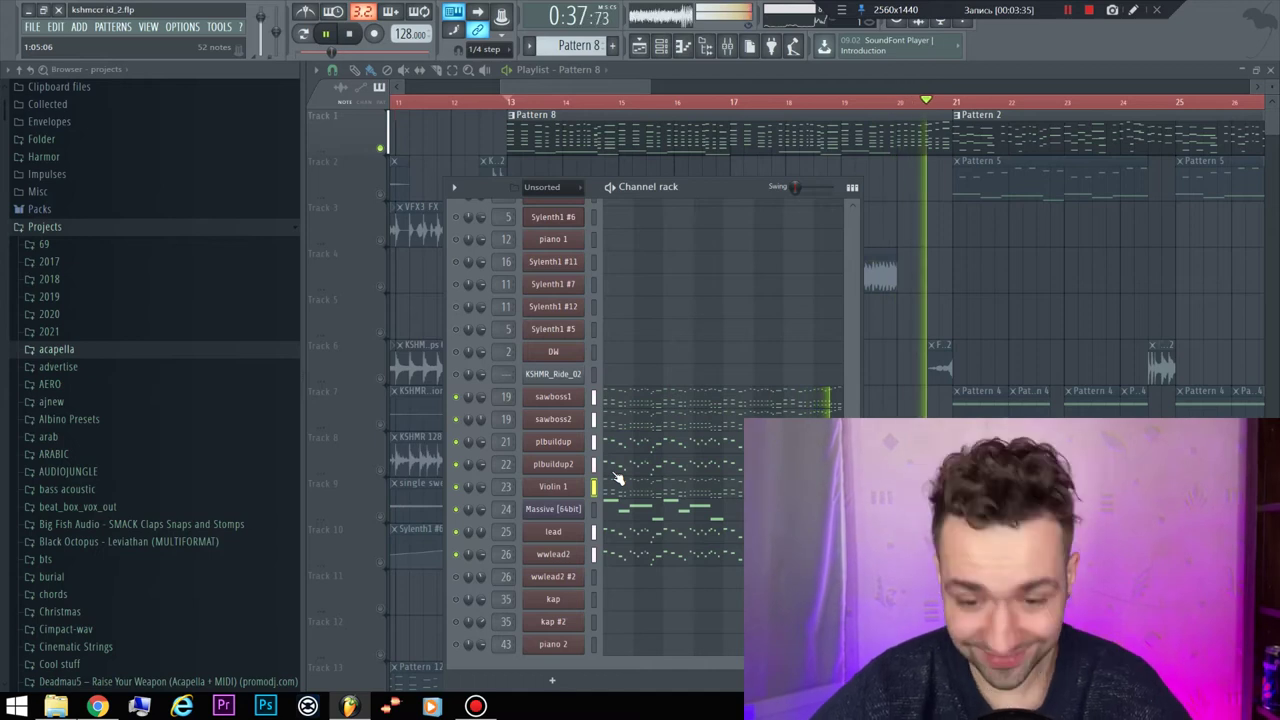
{"action": "key", "text": "space"}
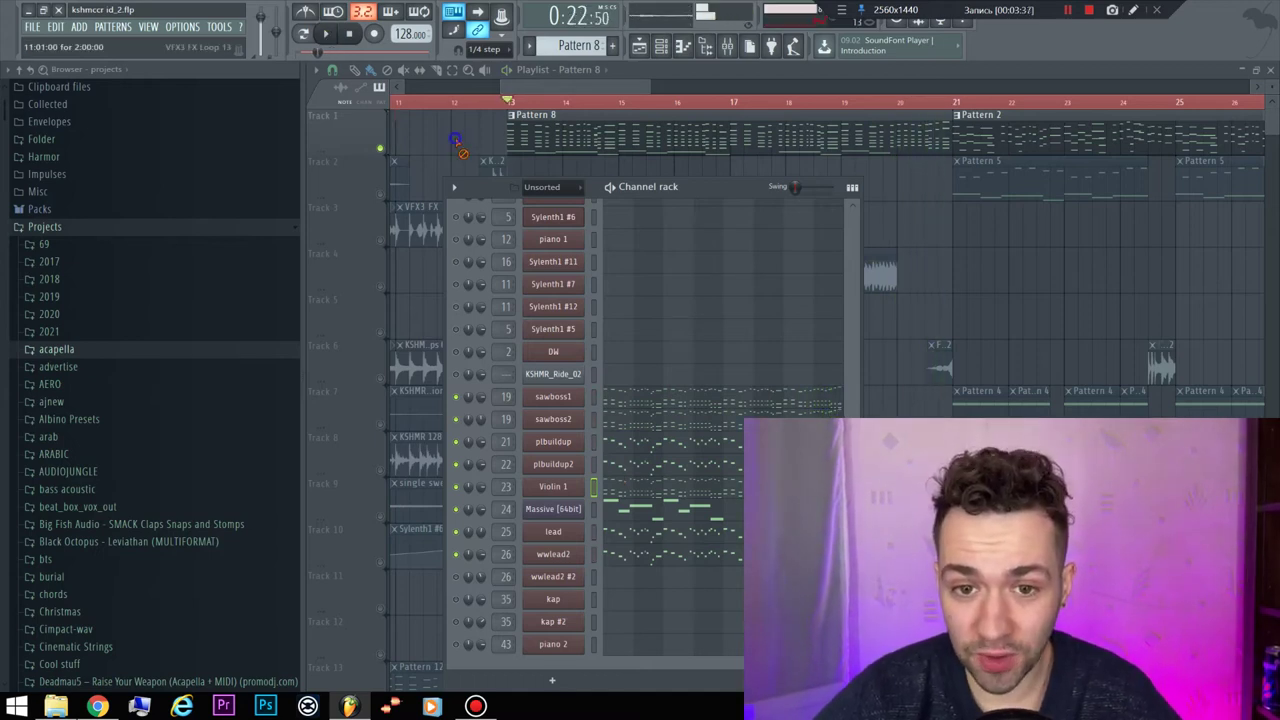
- Close the channel rack and set the song position to bar 21
{"action": "key", "text": "F6"}
{"action": "scroll", "coordinate": [751, 306], "scroll_direction": "right", "scroll_amount": 5}
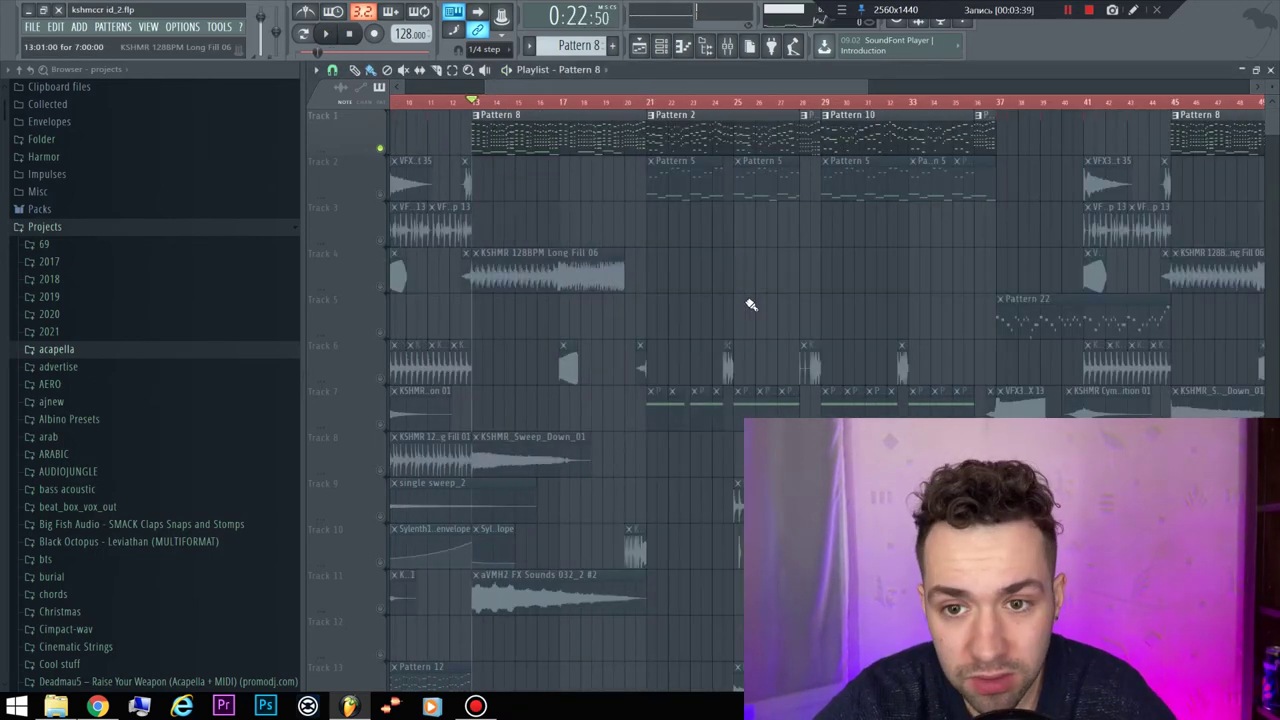
{"action": "left_click", "coordinate": [527, 102]}
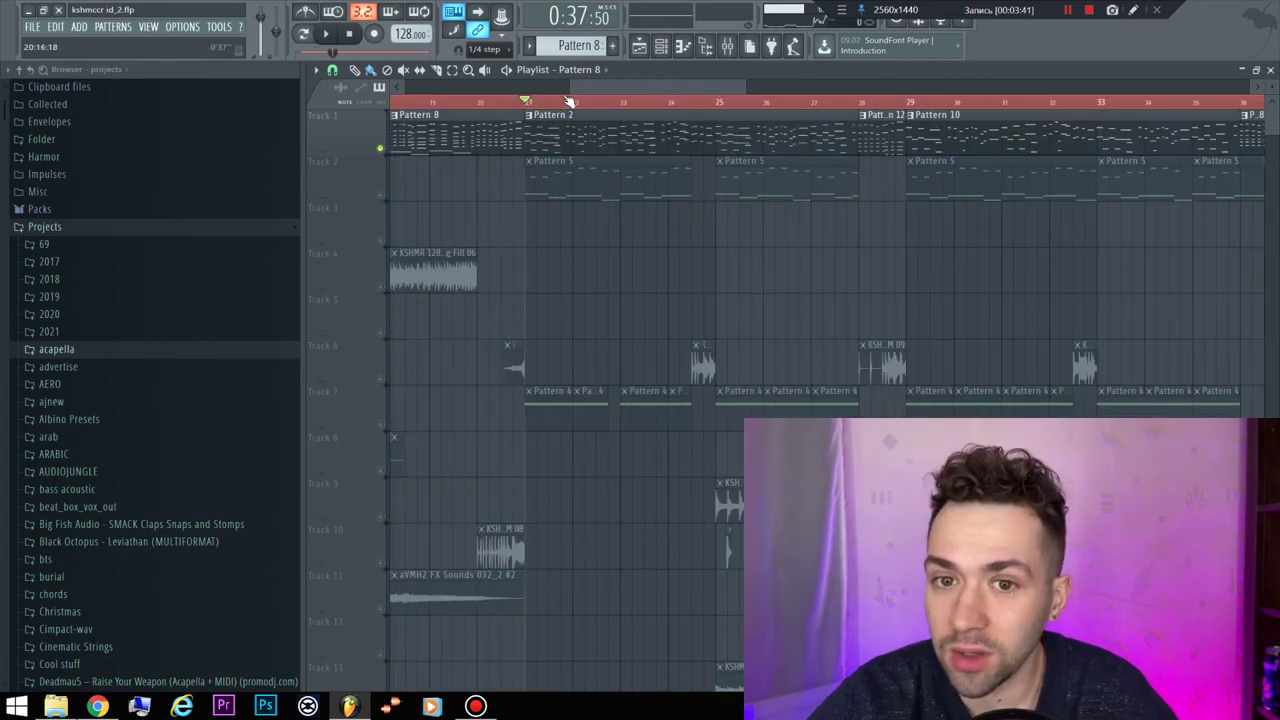
- Solo Track 2, then unmute Track 1 alongside it while playing from bar 21
{"action": "right_click", "coordinate": [380, 194]}
{"action": "key", "text": "space"}
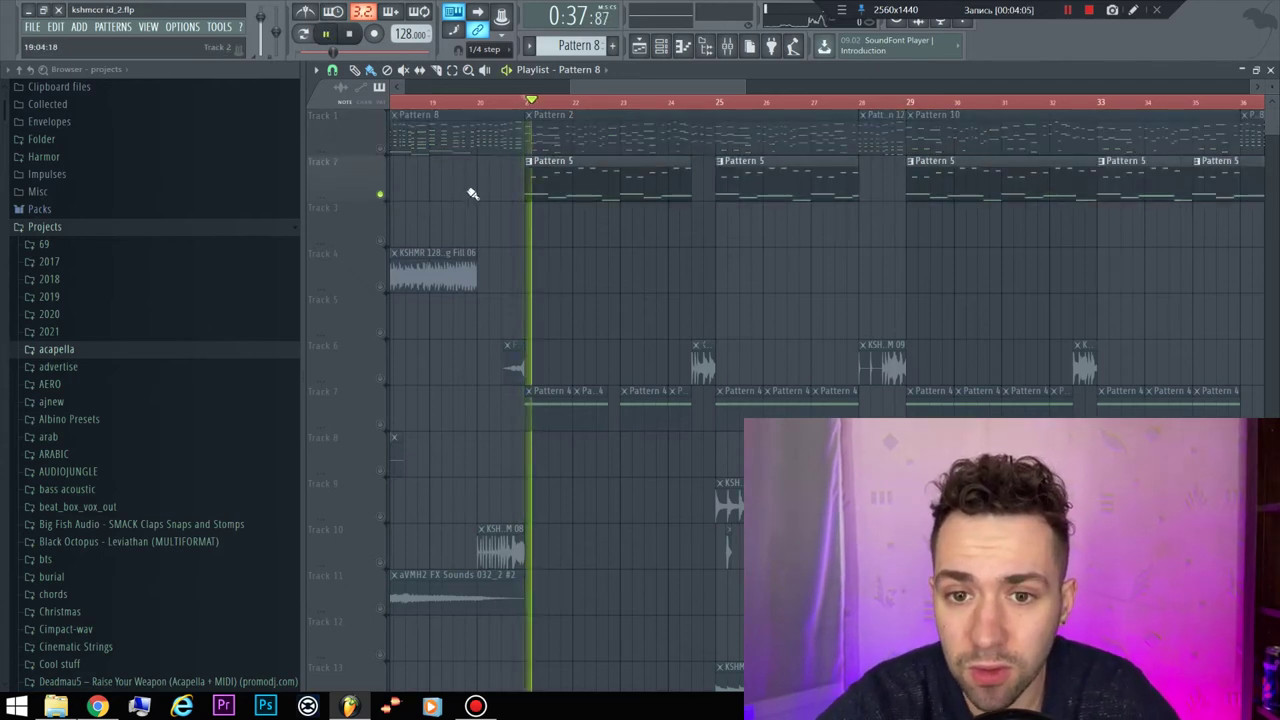
{"action": "key", "text": "space"}
{"action": "left_click", "coordinate": [660, 48]}
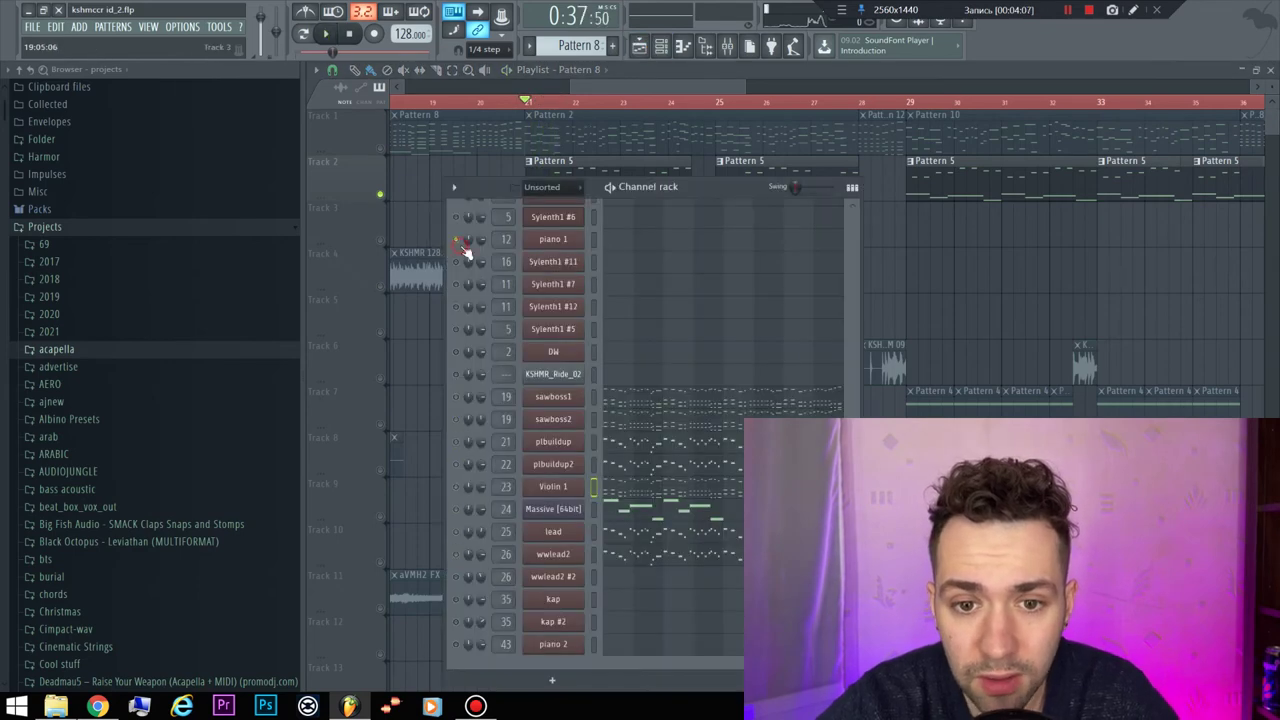
{"action": "key", "text": "F6"}
{"action": "key", "text": "space"}
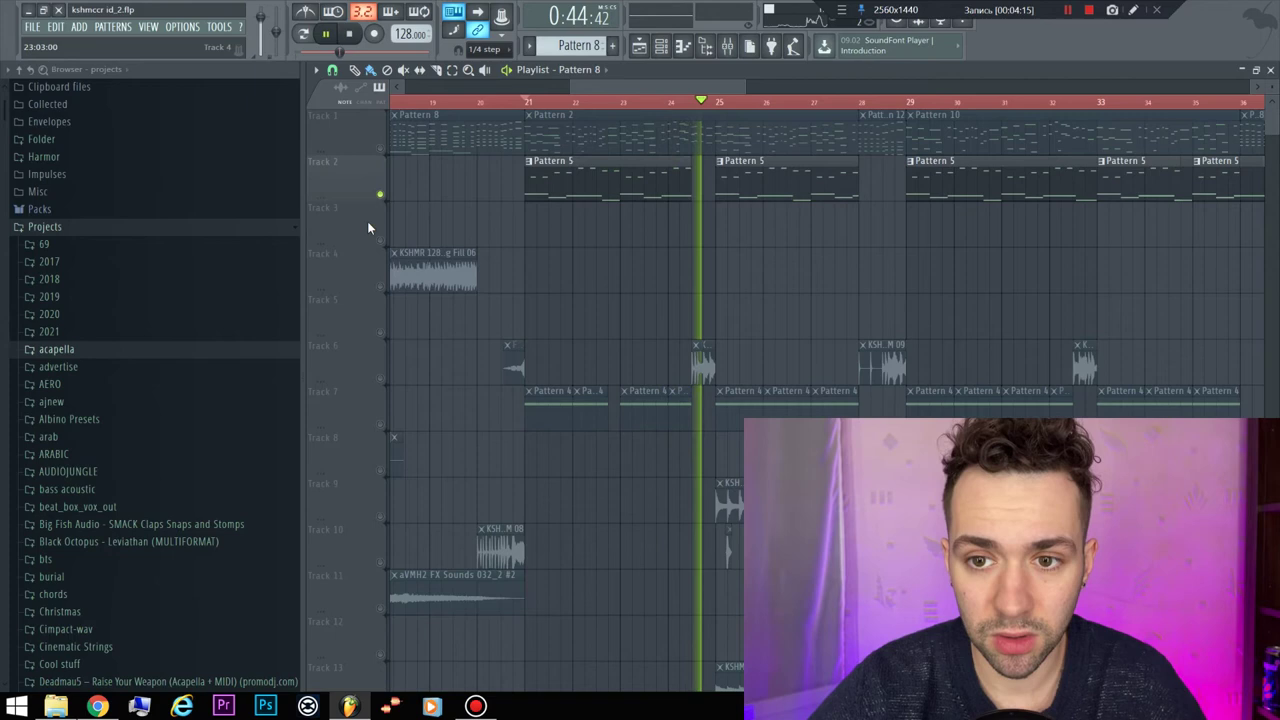
{"action": "left_click", "coordinate": [381, 151]}
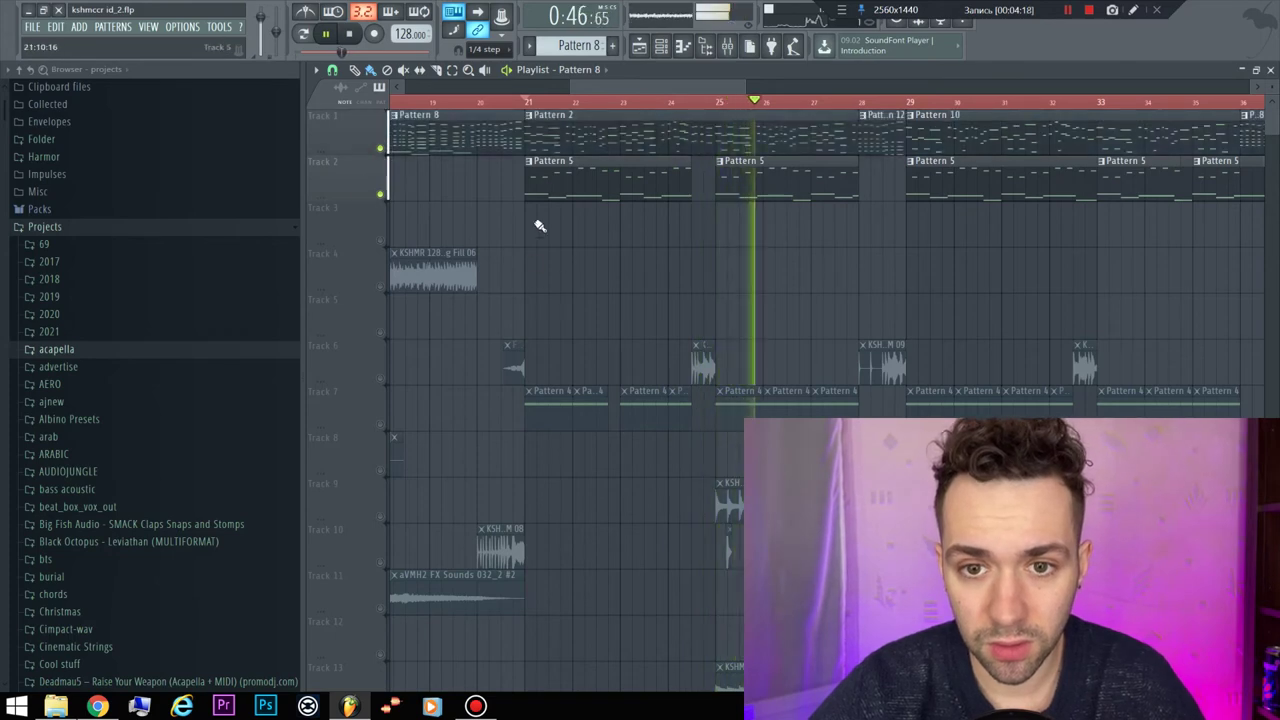
{"action": "key", "text": "space"}
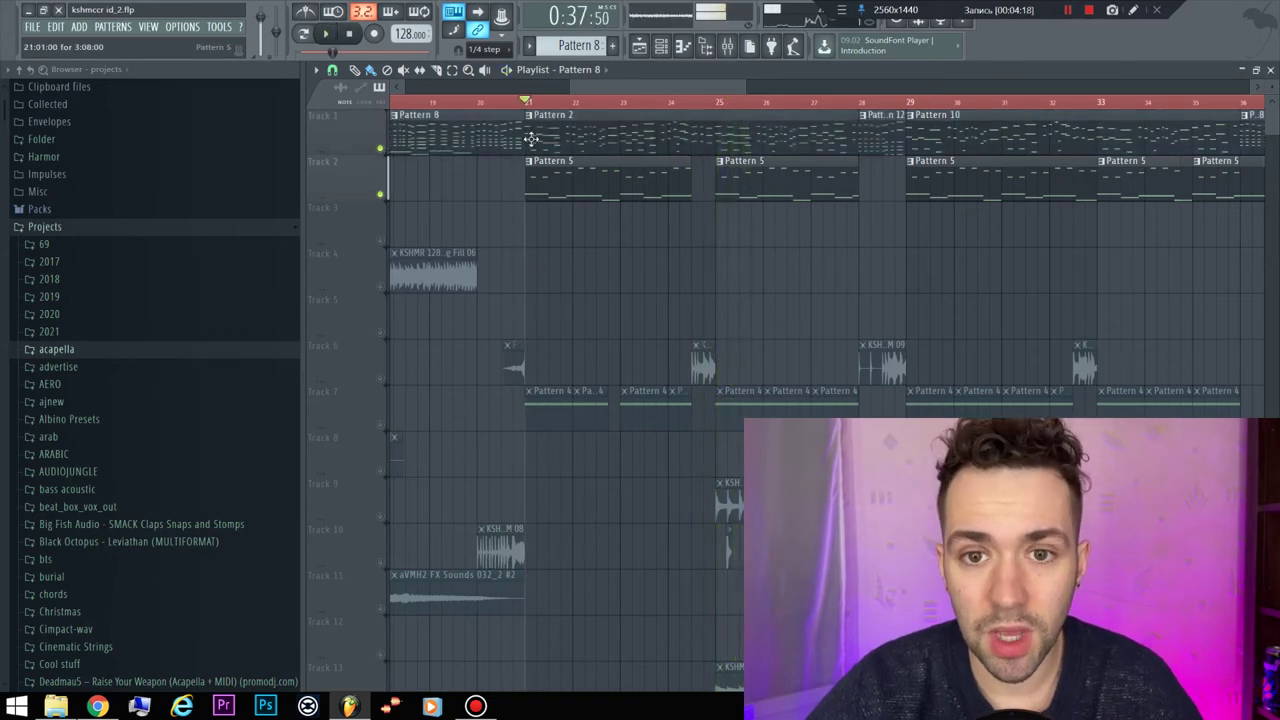
- Unmute Track 7 and launch the iVCam webcam app from the Start menu
{"action": "left_click", "coordinate": [382, 420]}
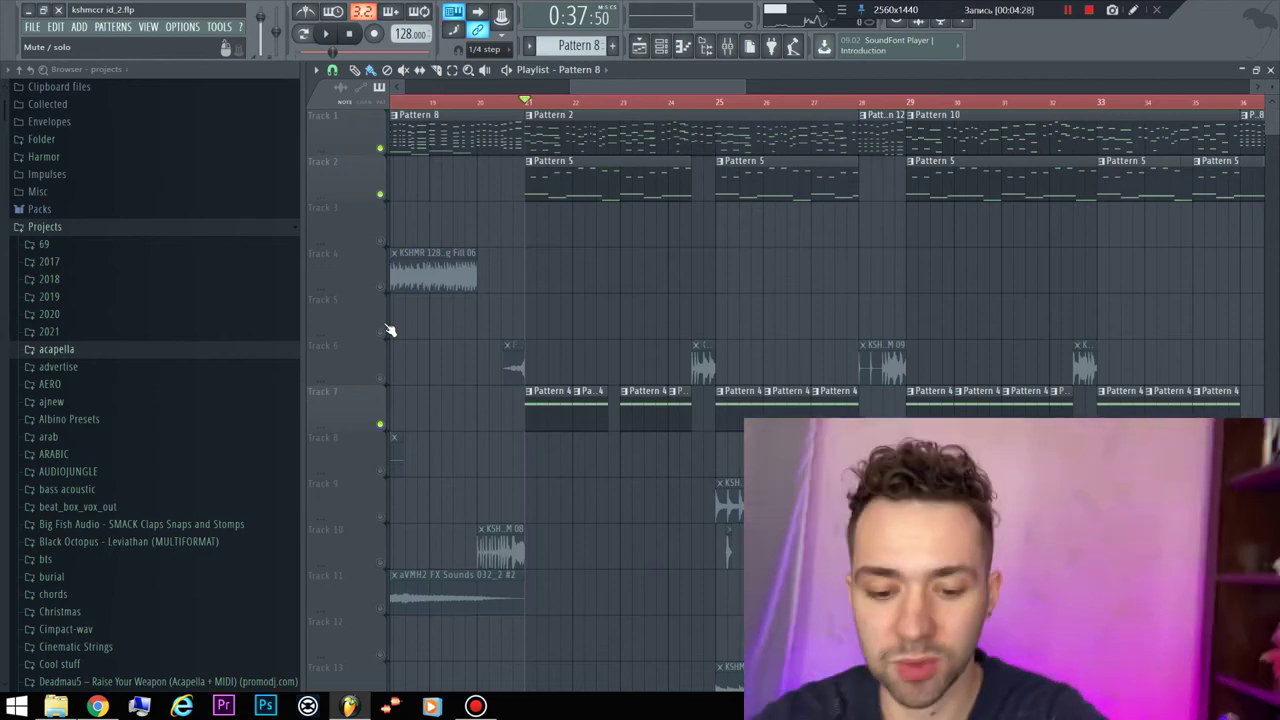
{"action": "key", "text": "super"}
{"action": "left_click", "coordinate": [62, 385]}
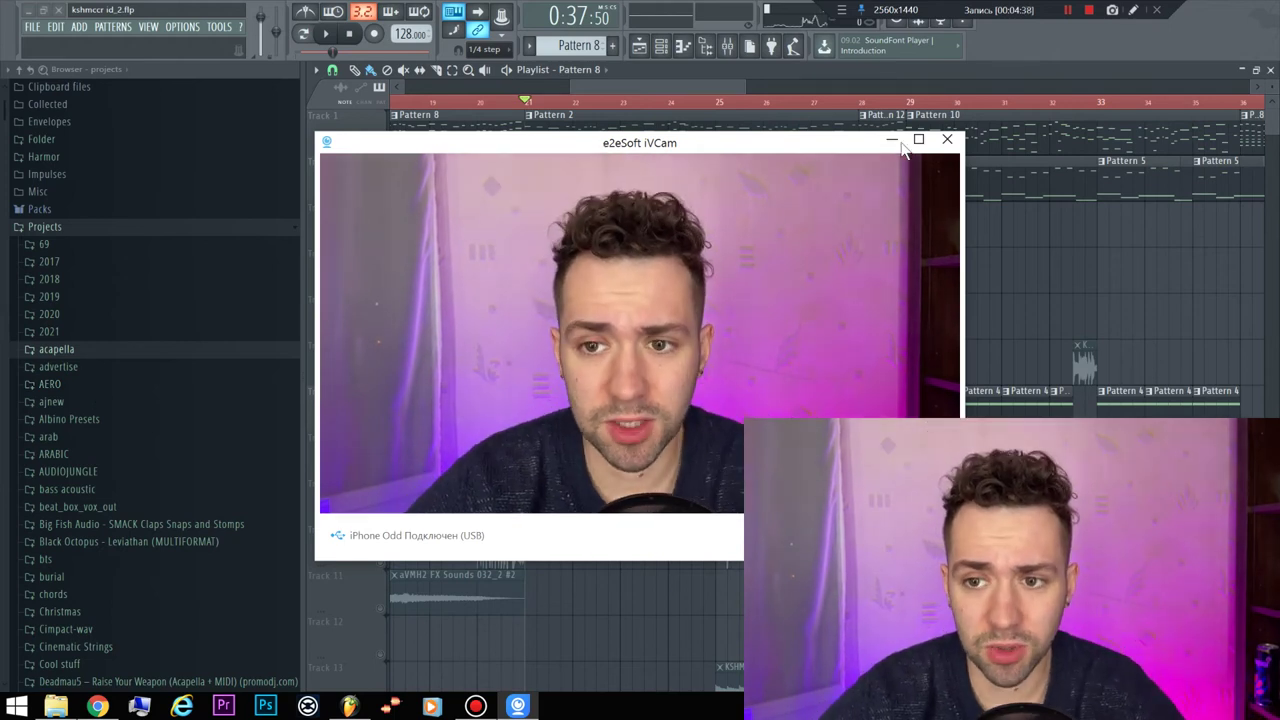
- Close the e2eSoft iVCam window with its X button
{"action": "left_click", "coordinate": [947, 139]}
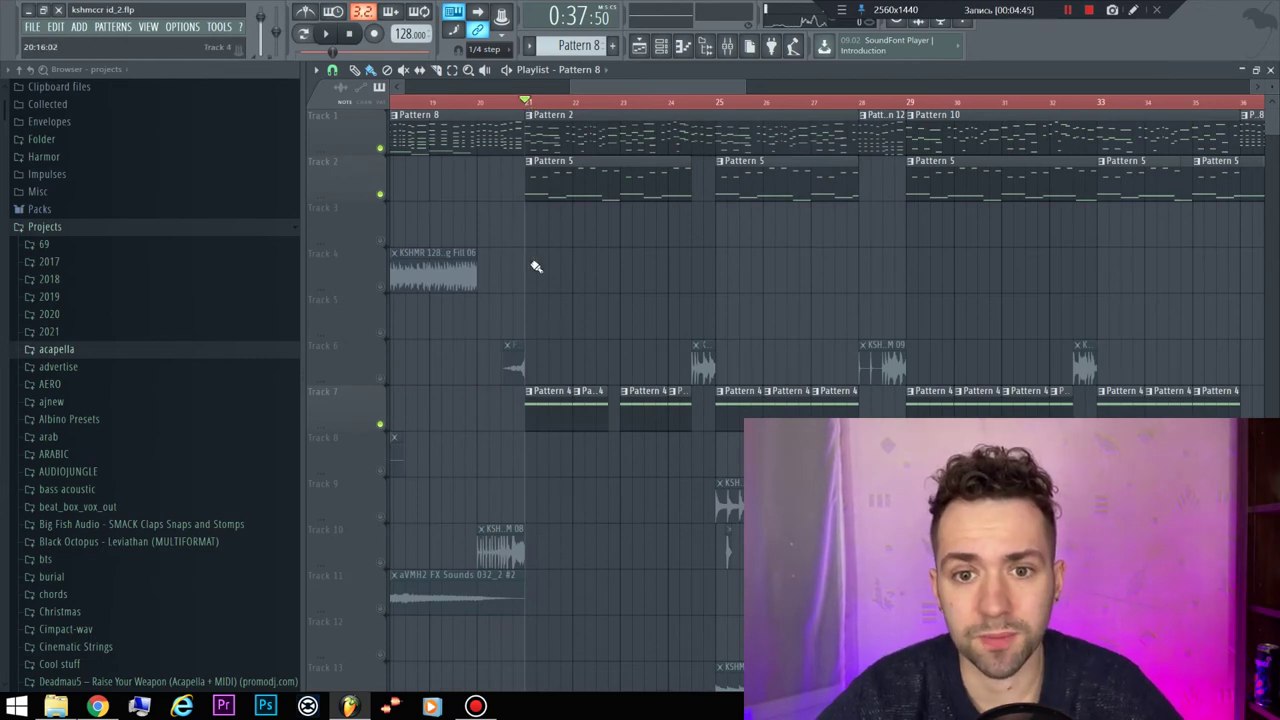
- Open Pattern 2 and the channel rack while playing the song
{"action": "double_click", "coordinate": [531, 120]}
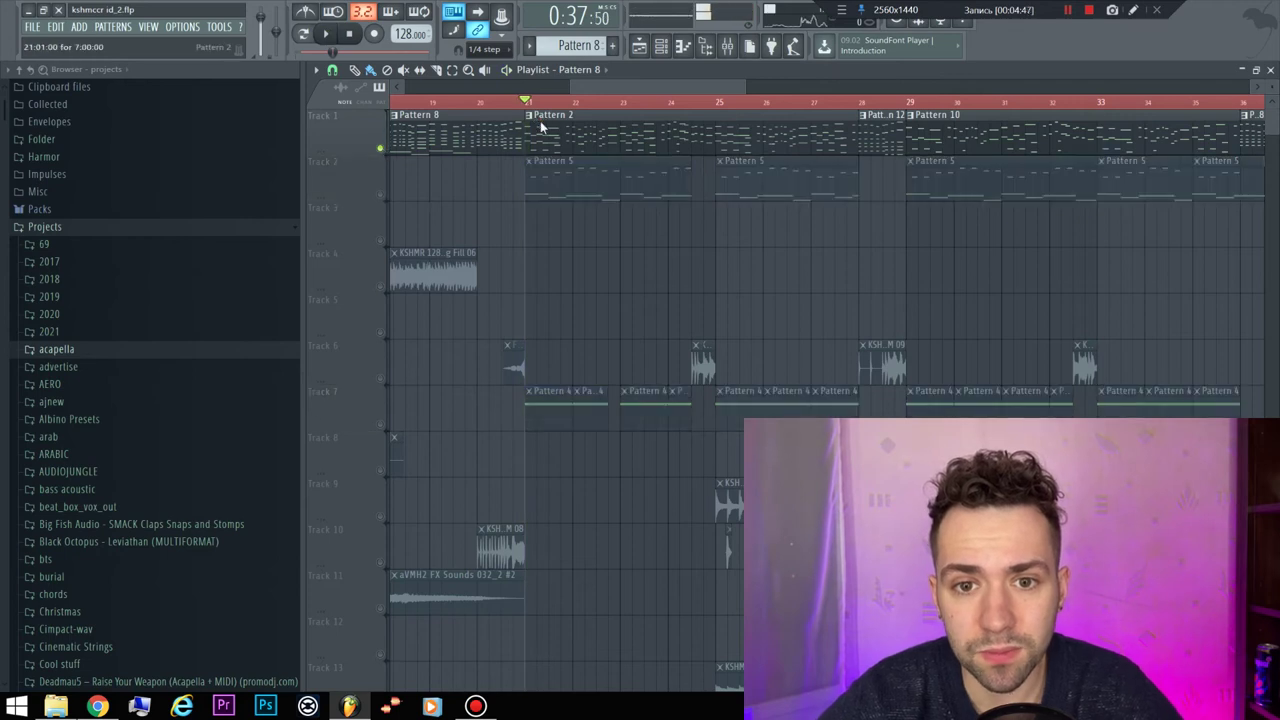
{"action": "key", "text": "space"}
{"action": "key", "text": "F7"}
{"action": "key", "text": "F6"}
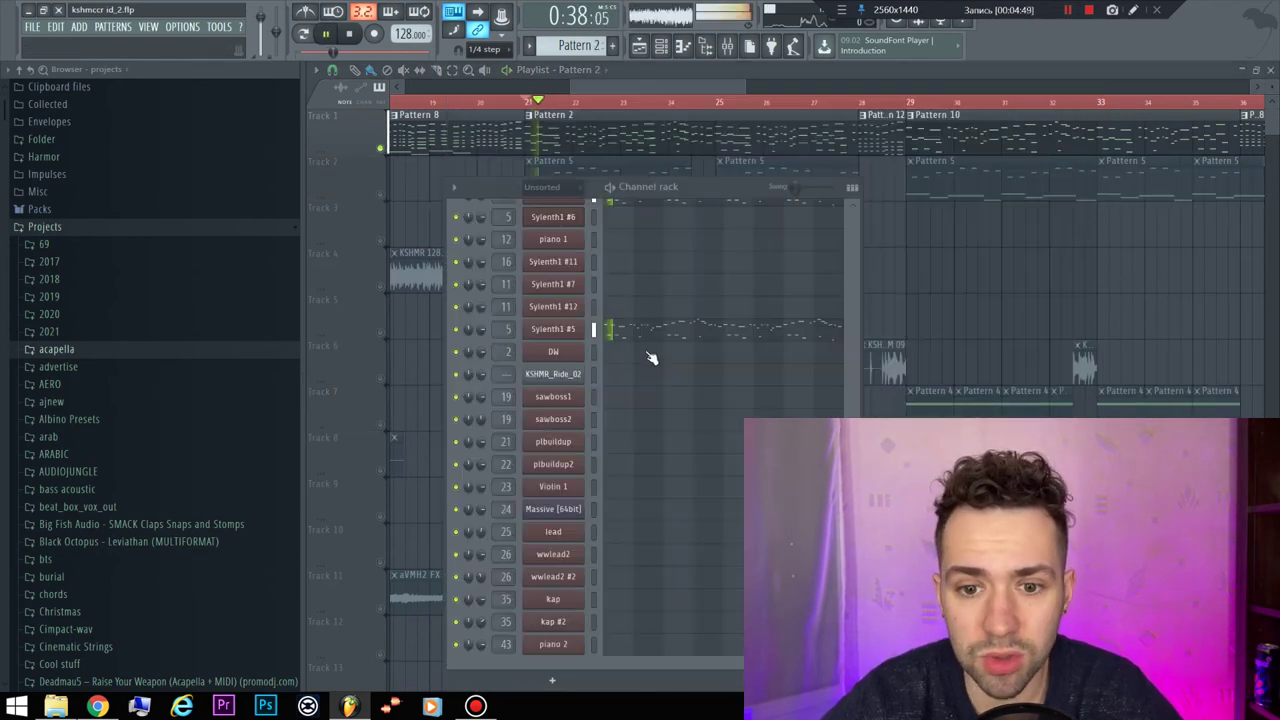
{"action": "scroll", "coordinate": [651, 363], "scroll_direction": "up", "scroll_amount": 5}
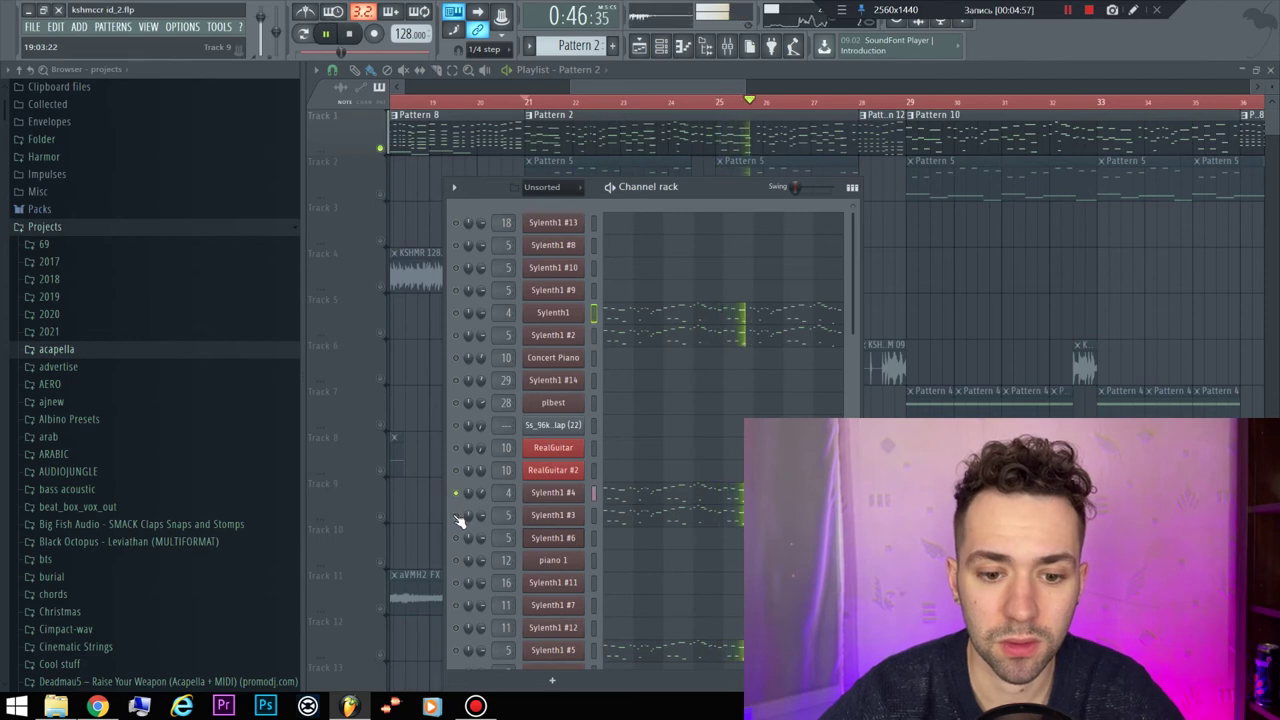
{"action": "scroll", "coordinate": [458, 520], "scroll_direction": "down", "scroll_amount": 2}
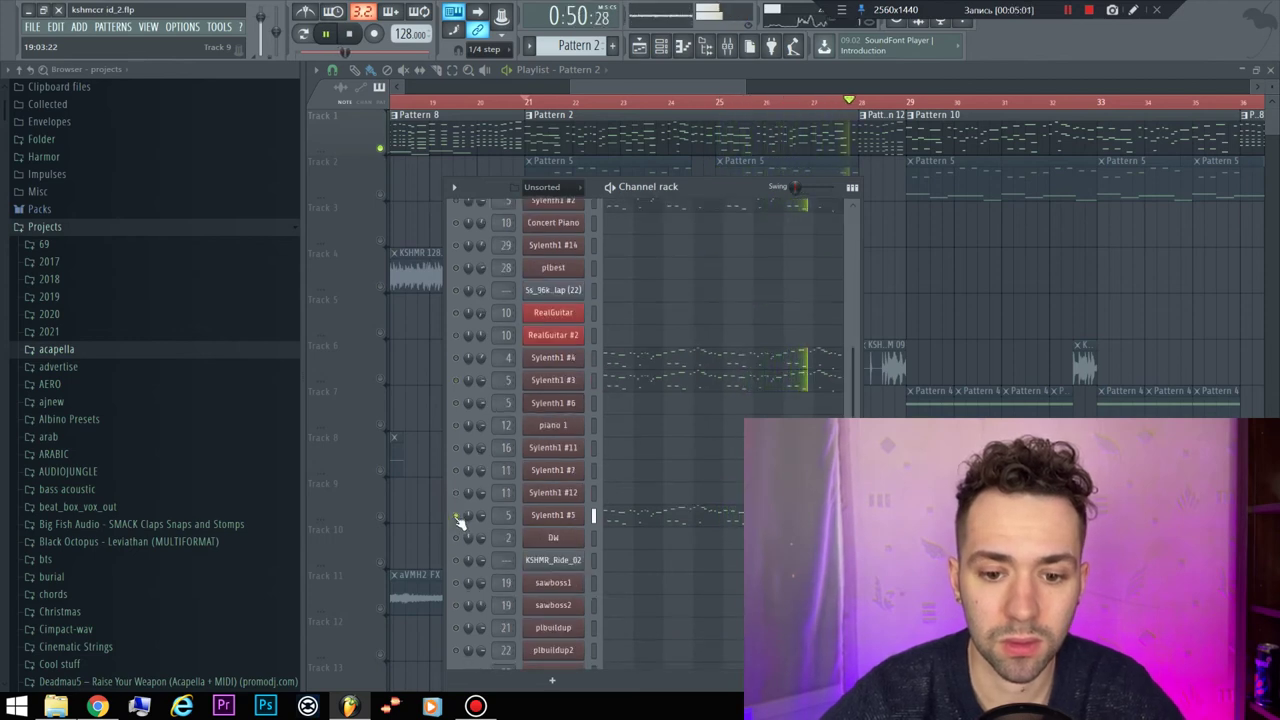
{"action": "key", "text": "space"}
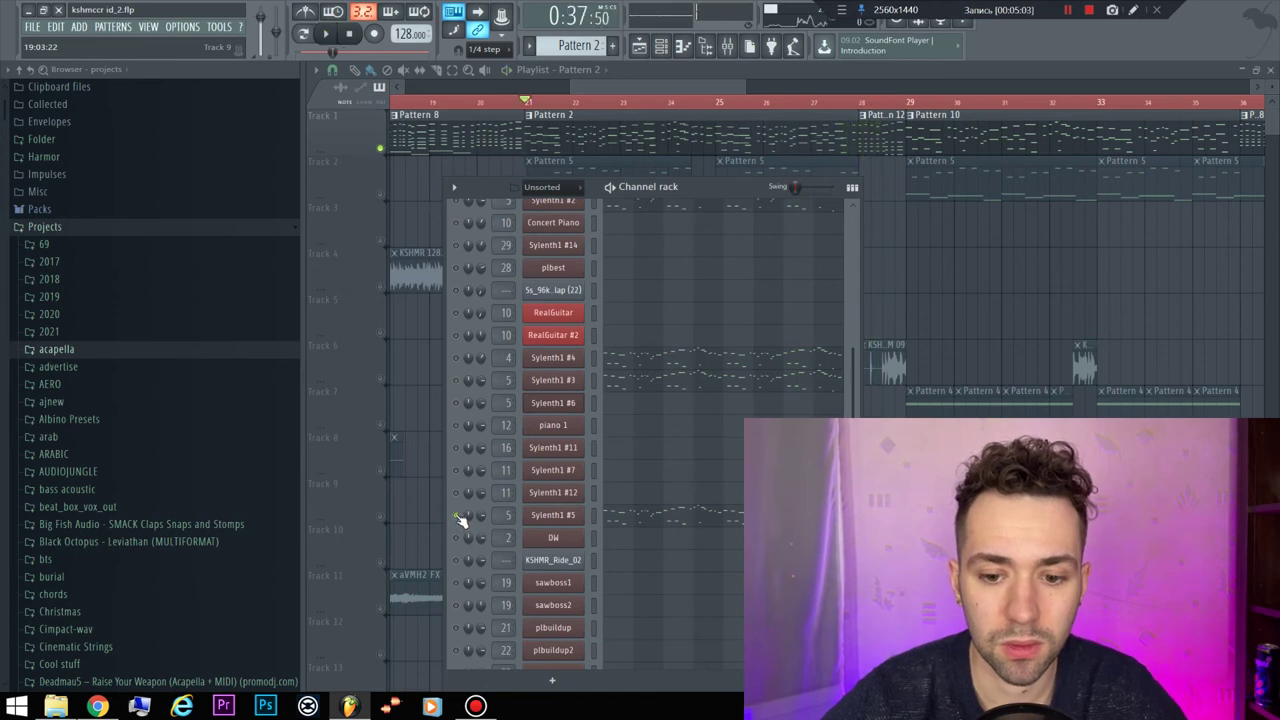
{"action": "key", "text": "space"}
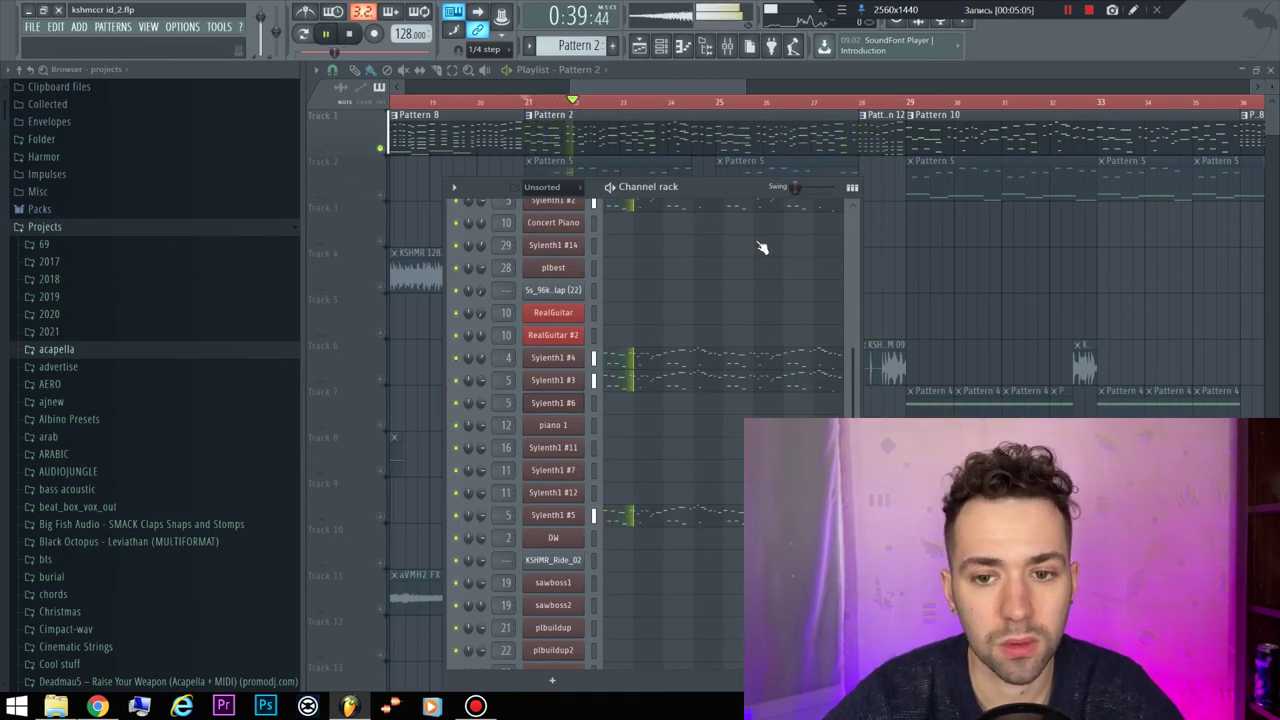
- Hide the channel rack, stop playback, and solo Track 2 with its Pattern 5 clips
{"action": "key", "text": "F6"}
{"action": "key", "text": "space"}
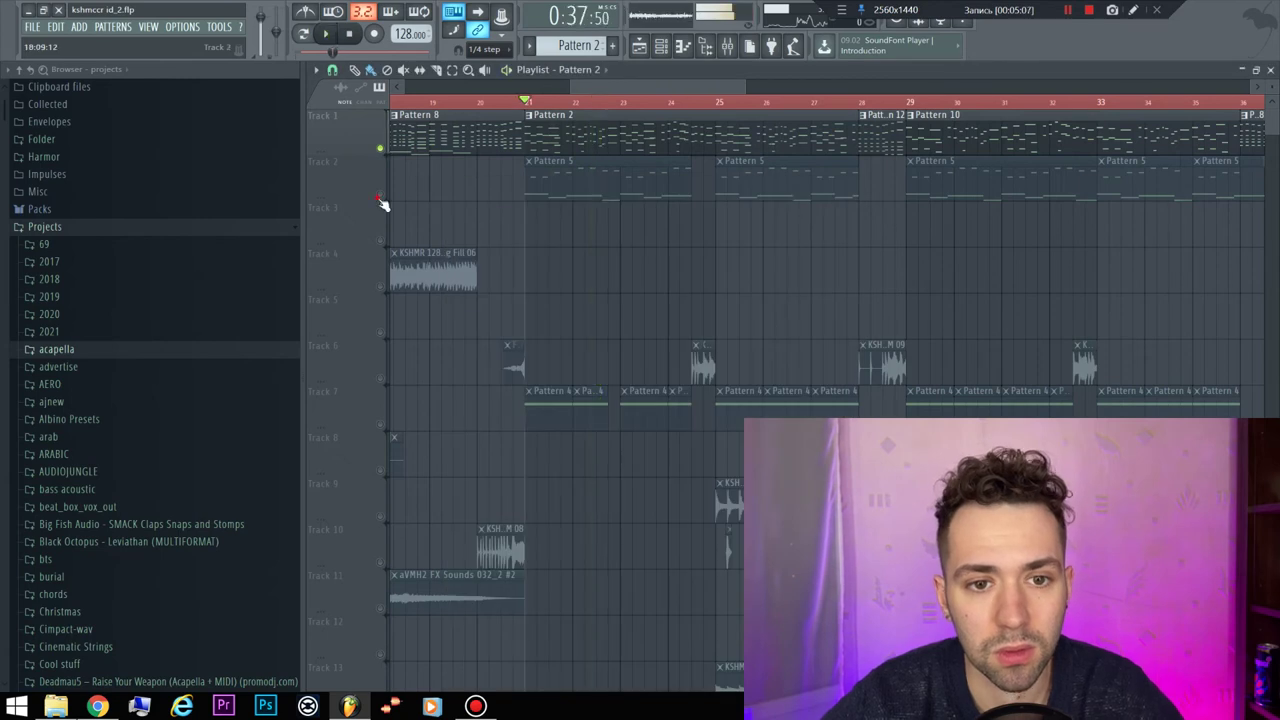
{"action": "left_click", "coordinate": [380, 196], "text": "ctrl"}
- Open Pattern 5's clap notes in the piano roll with the channel rack showing
{"action": "key", "text": "space"}
{"action": "double_click", "coordinate": [601, 177]}
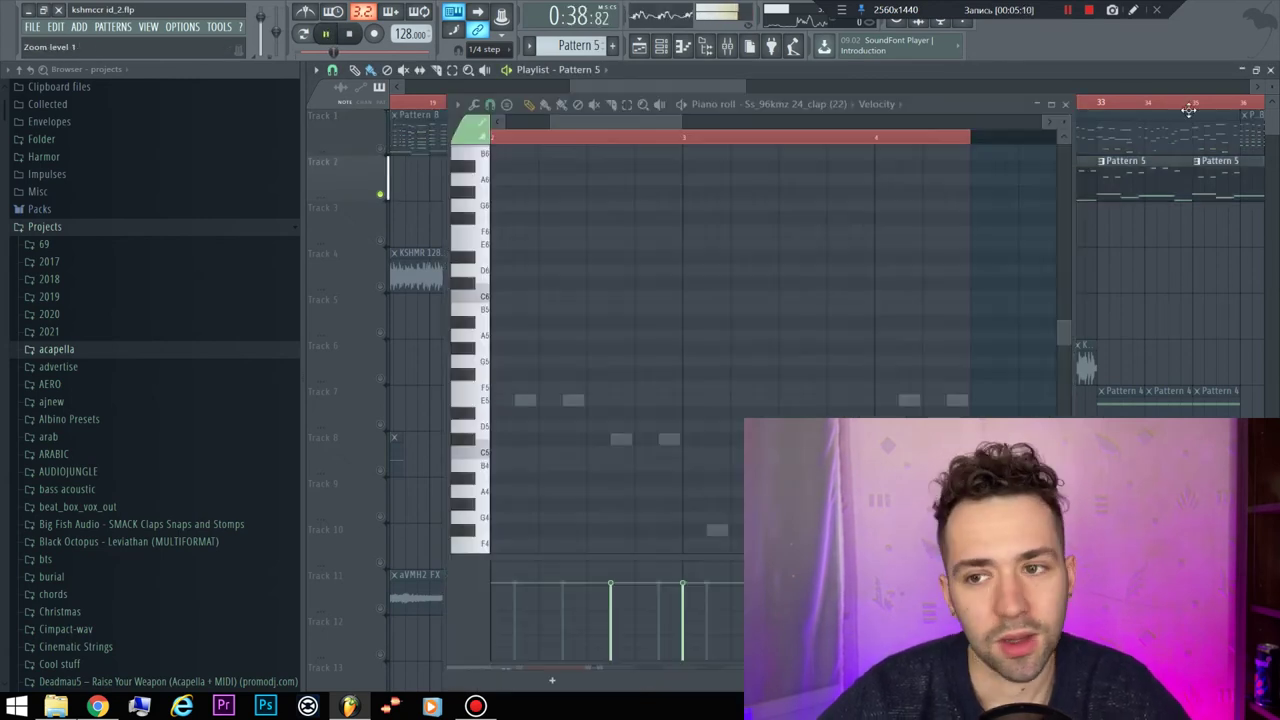
{"action": "key", "text": "F6"}
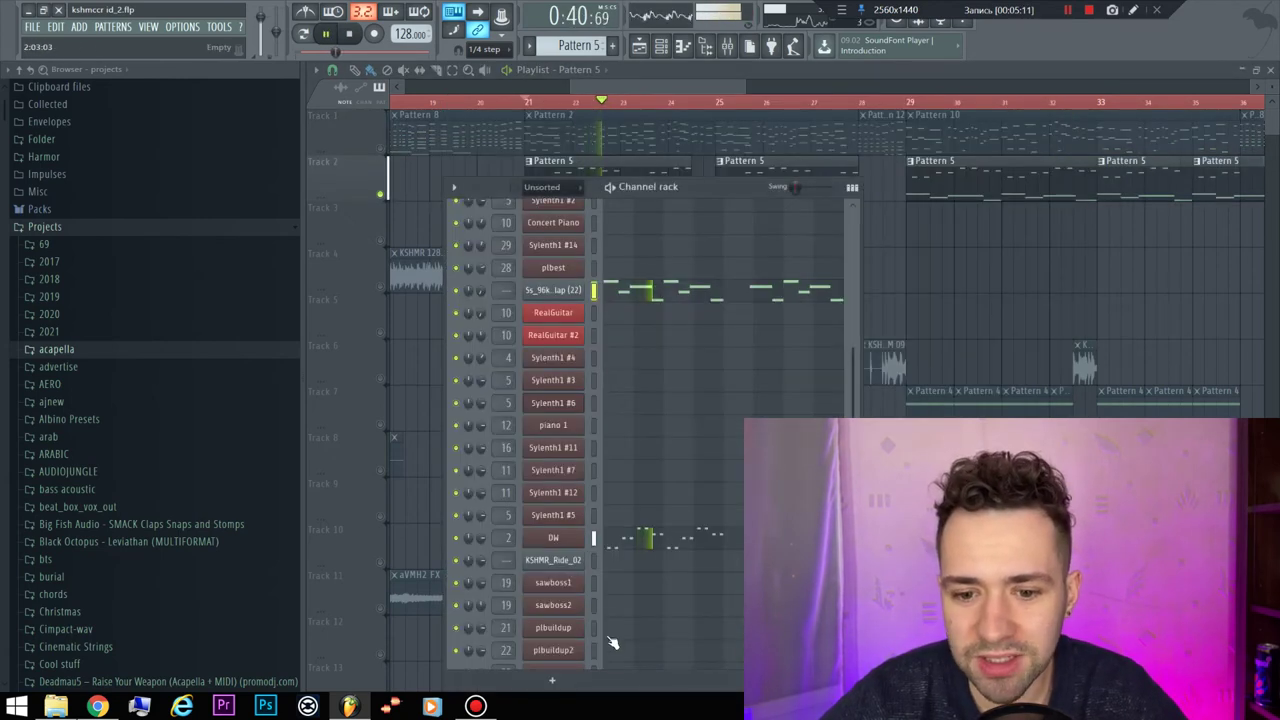
{"action": "key", "text": "space"}
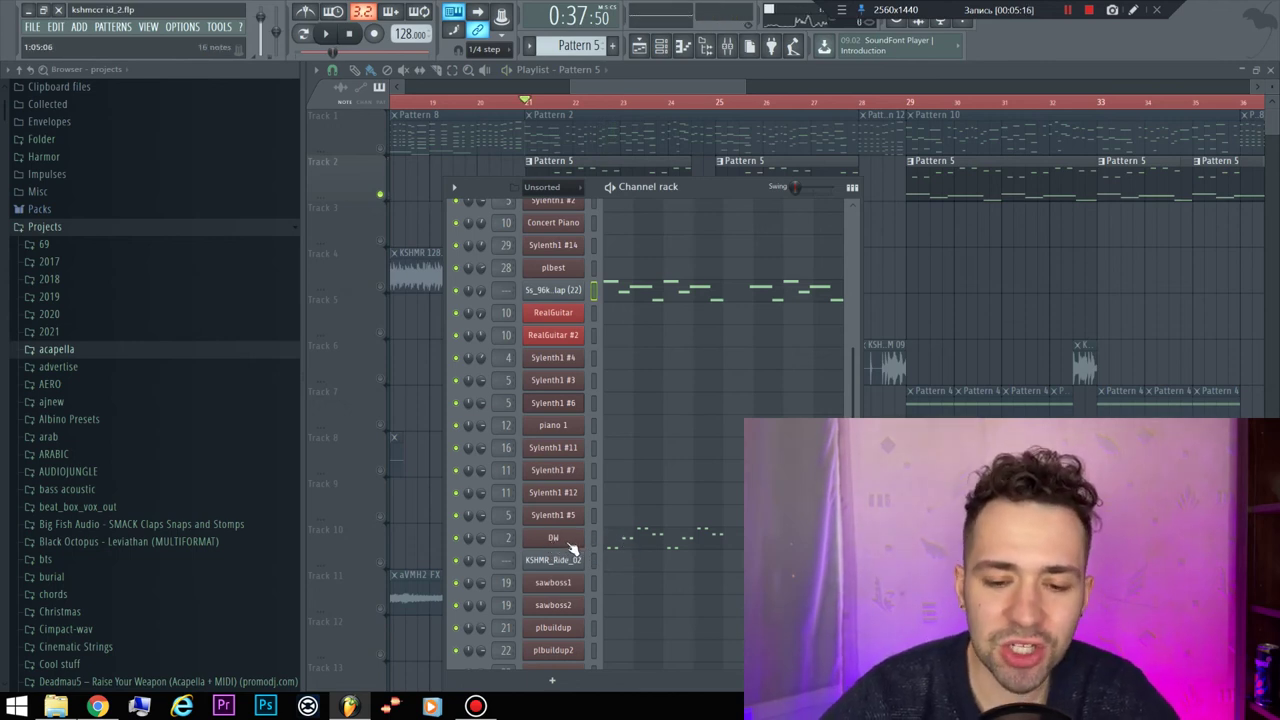
- Open the DW channel's notes and audition pitches E5, G5, D5, B4, F4, G4 and A4
{"action": "left_click", "coordinate": [645, 541]}
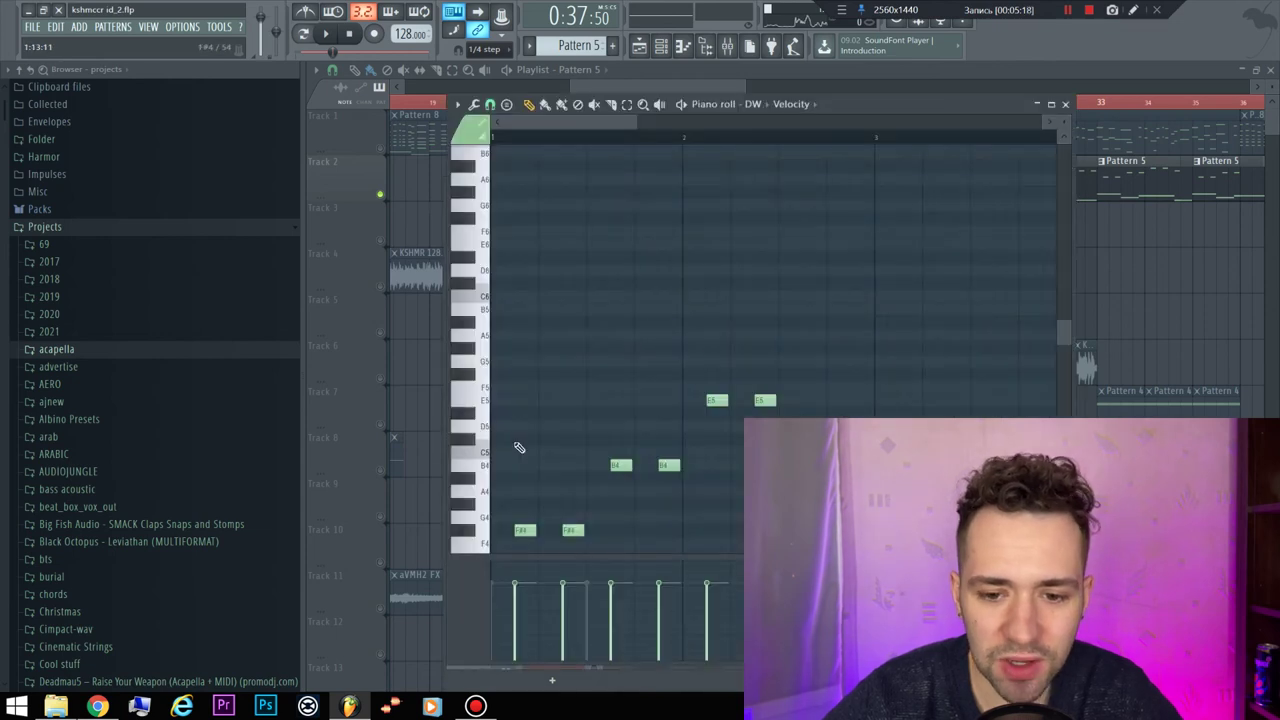
{"action": "left_click", "coordinate": [480, 486]}
{"action": "left_click", "coordinate": [480, 457]}
{"action": "left_click", "coordinate": [472, 401]}
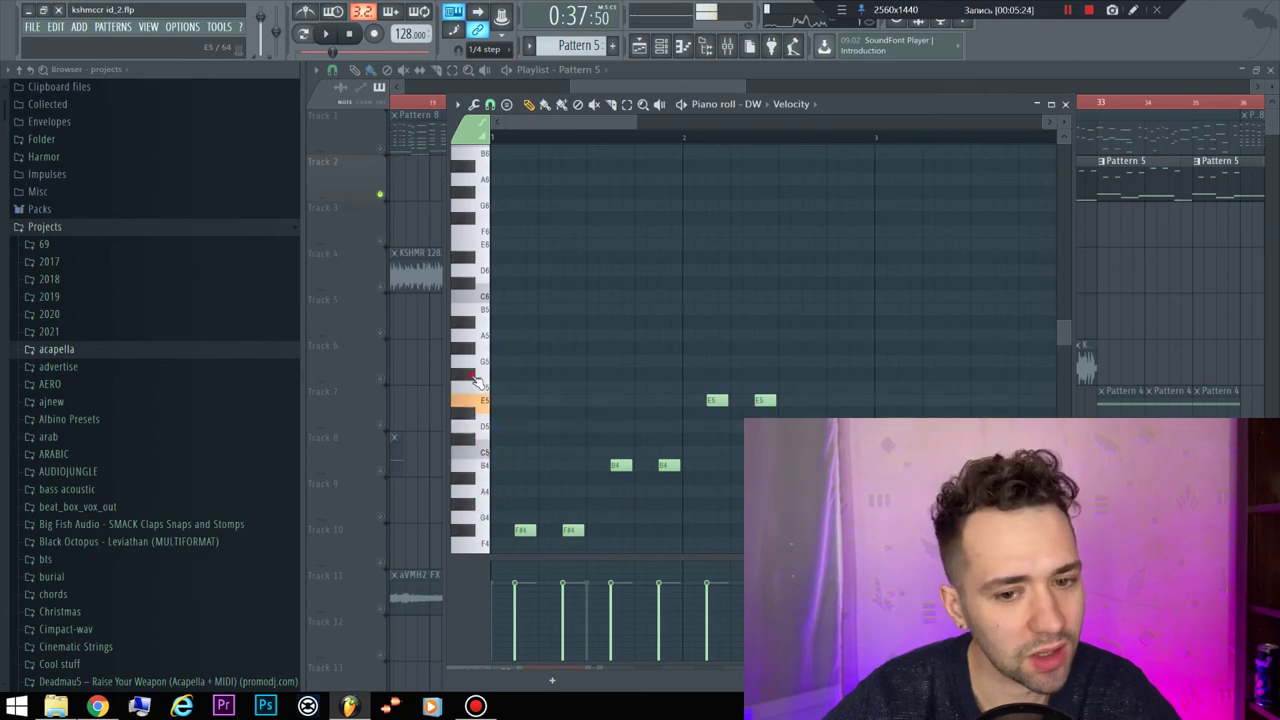
{"action": "left_click", "coordinate": [470, 372]}
{"action": "left_click", "coordinate": [470, 423]}
{"action": "left_click", "coordinate": [472, 465]}
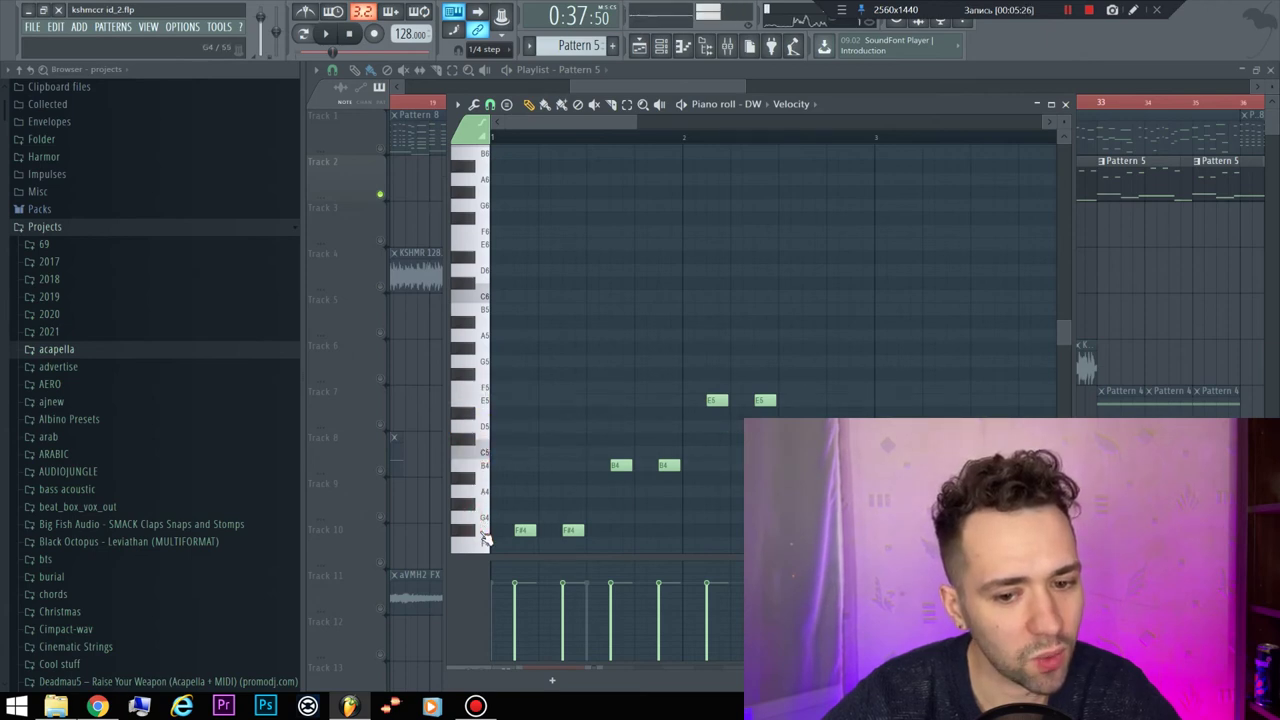
{"action": "left_click", "coordinate": [480, 540]}
{"action": "left_click", "coordinate": [476, 515]}
{"action": "left_click", "coordinate": [465, 492]}
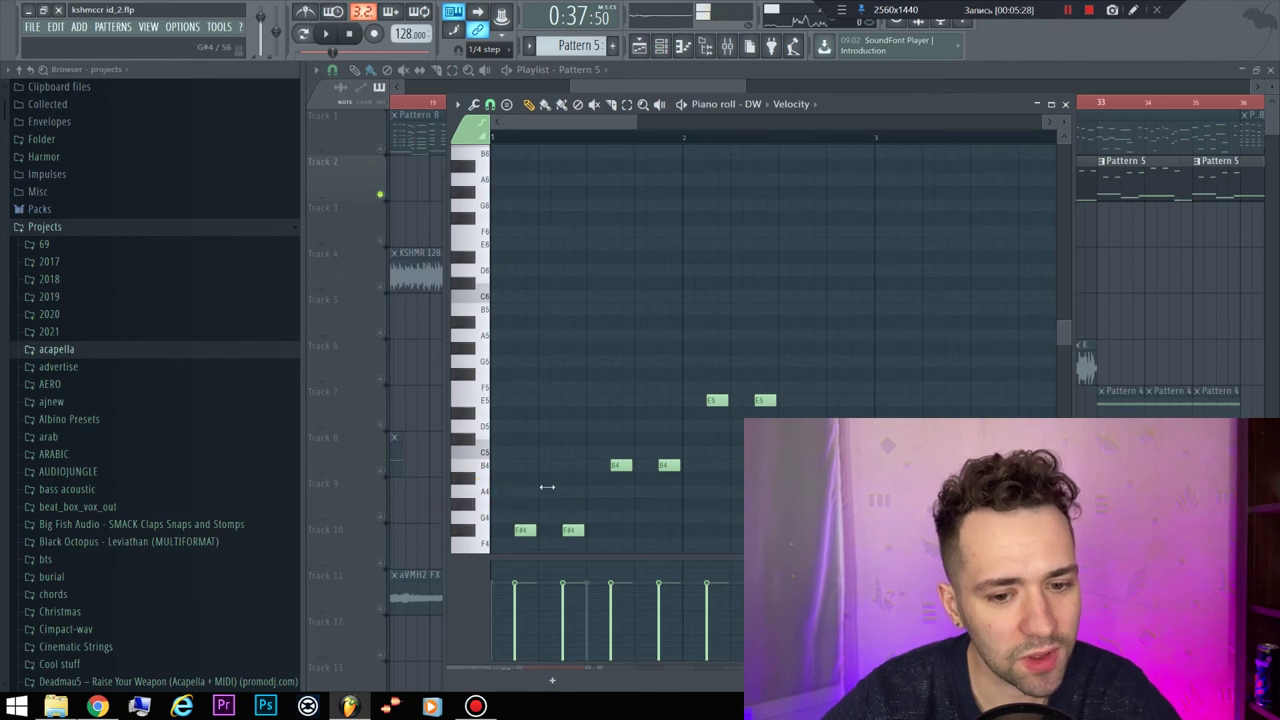
- Close the piano roll and channel rack, returning to the playlist with playback running
{"action": "key", "text": "F6"}
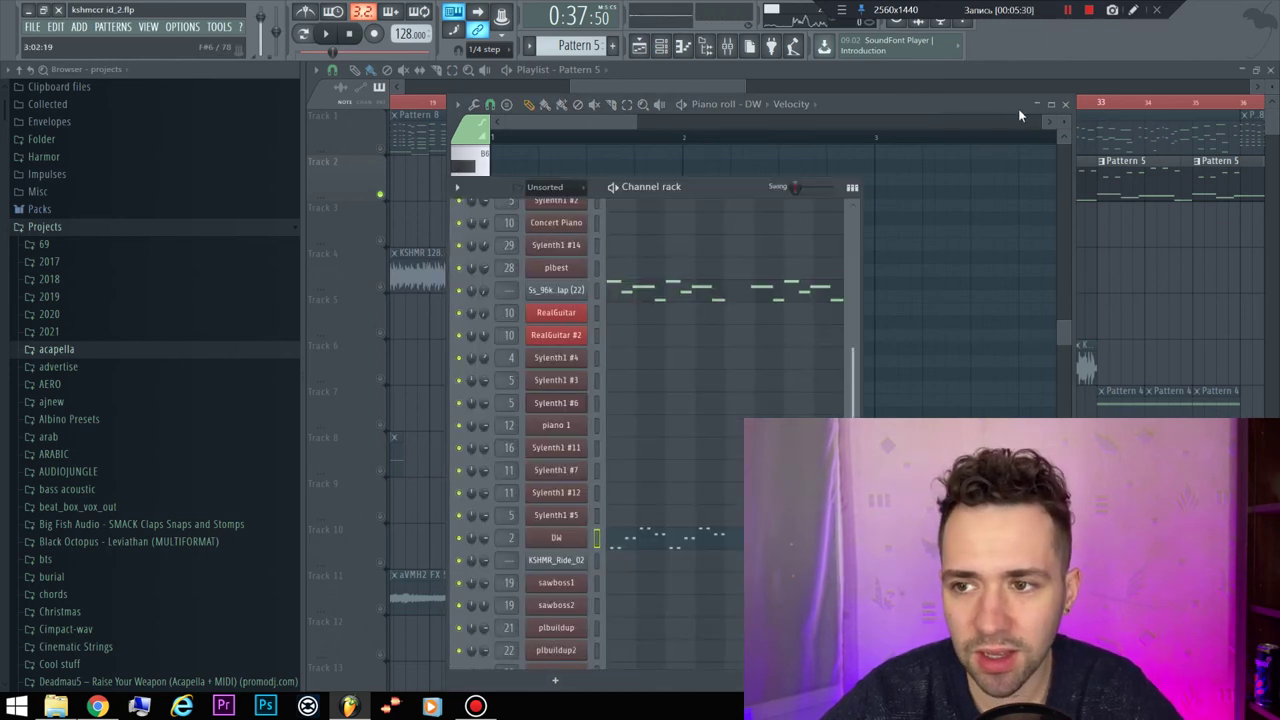
{"action": "left_click", "coordinate": [1060, 110]}
{"action": "left_click", "coordinate": [1066, 104]}
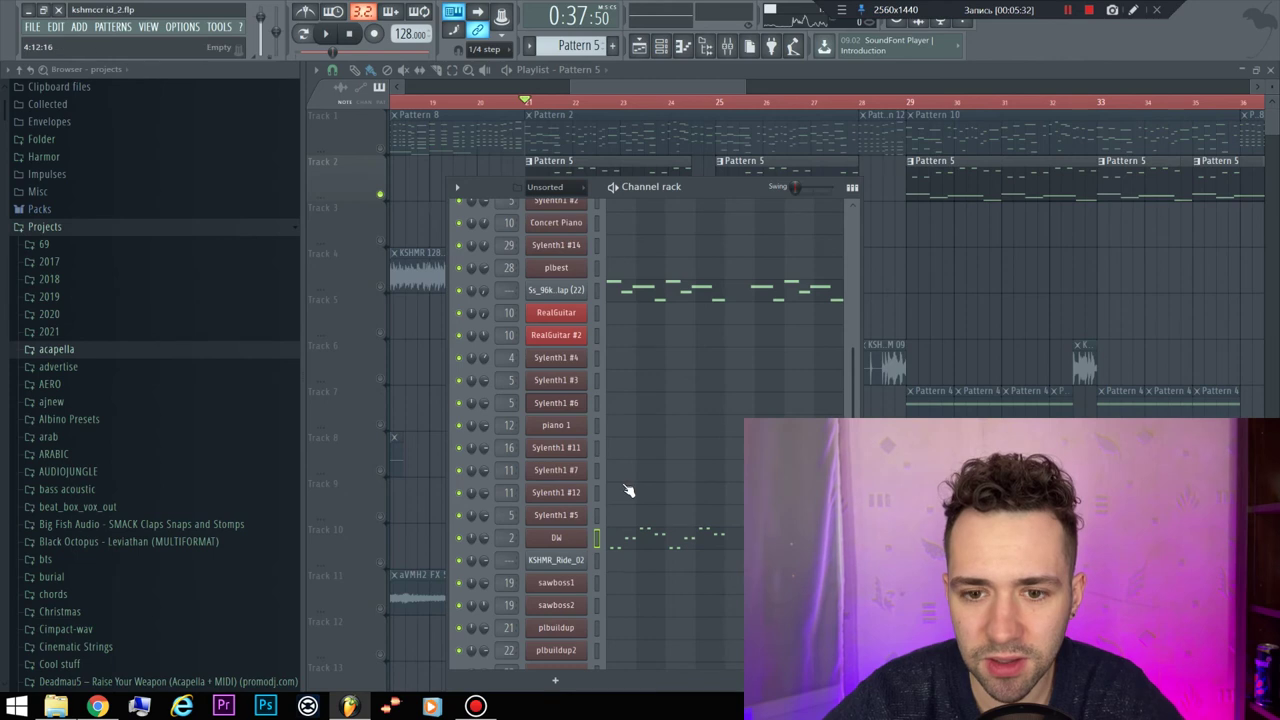
{"action": "key", "text": "space"}
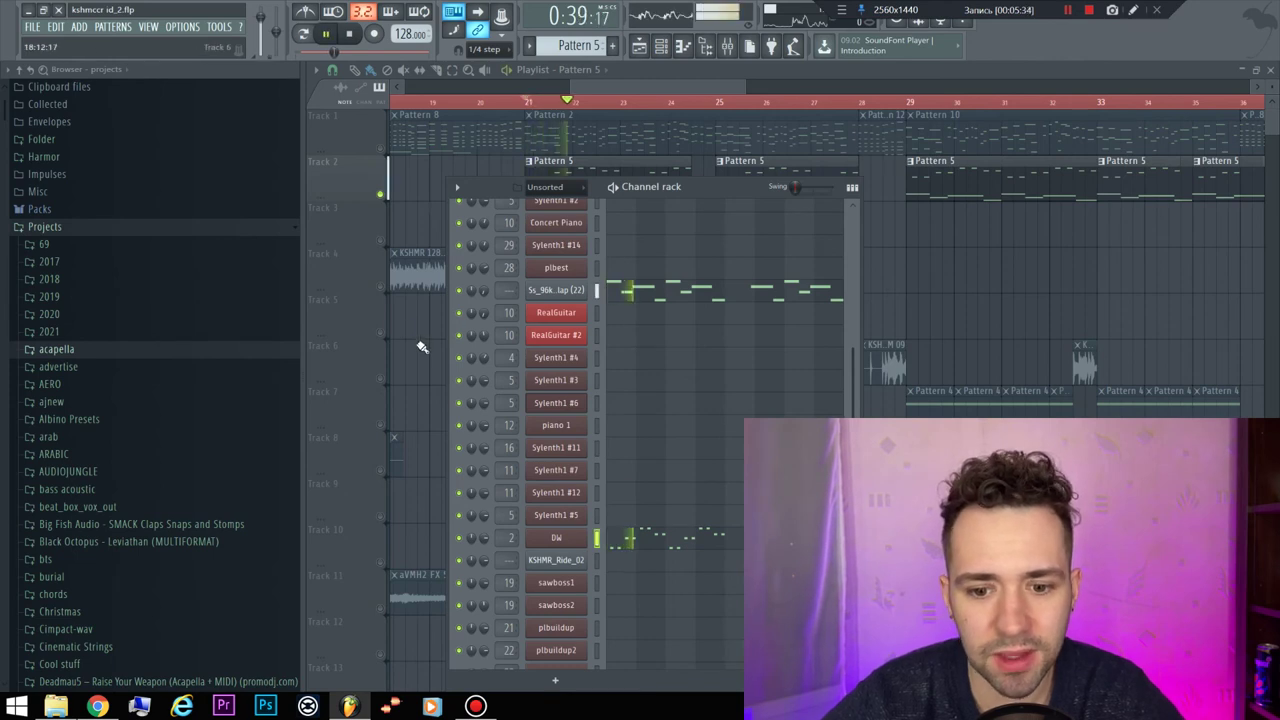
{"action": "key", "text": "F6"}
- Restart playback of the full arrangement with all tracks audible
{"action": "key", "text": "space"}
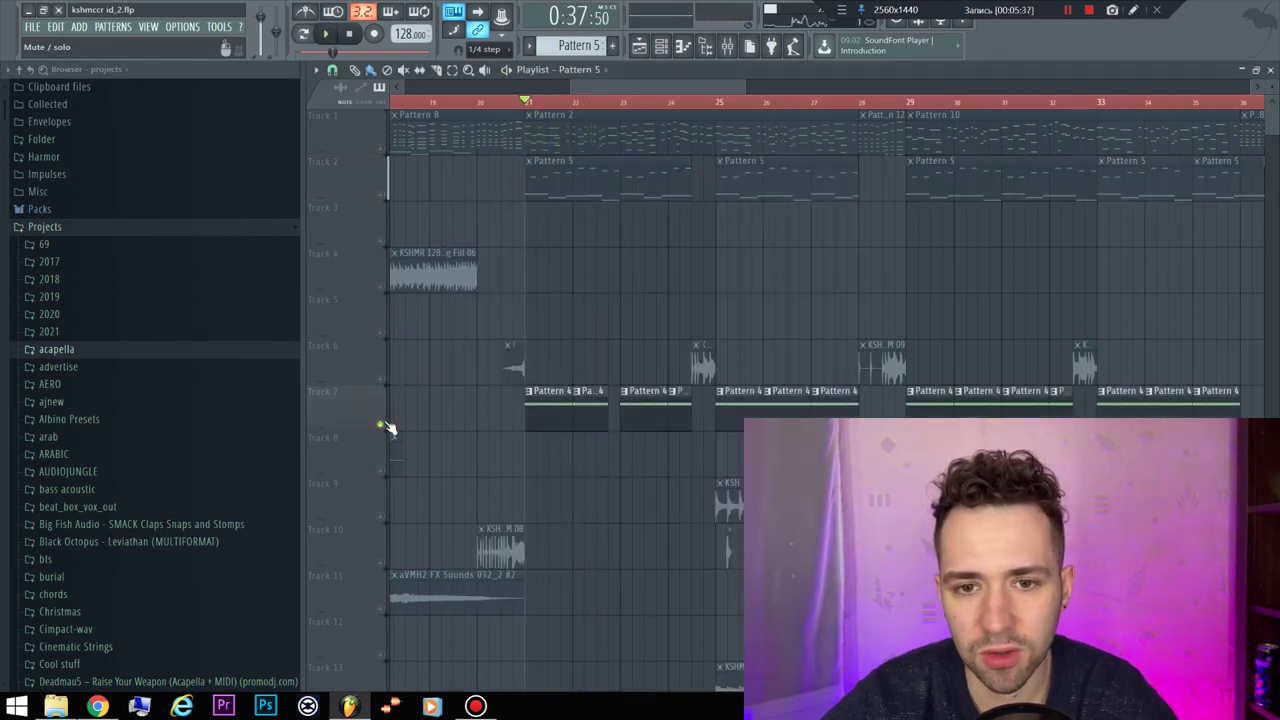
{"action": "key", "text": "space"}
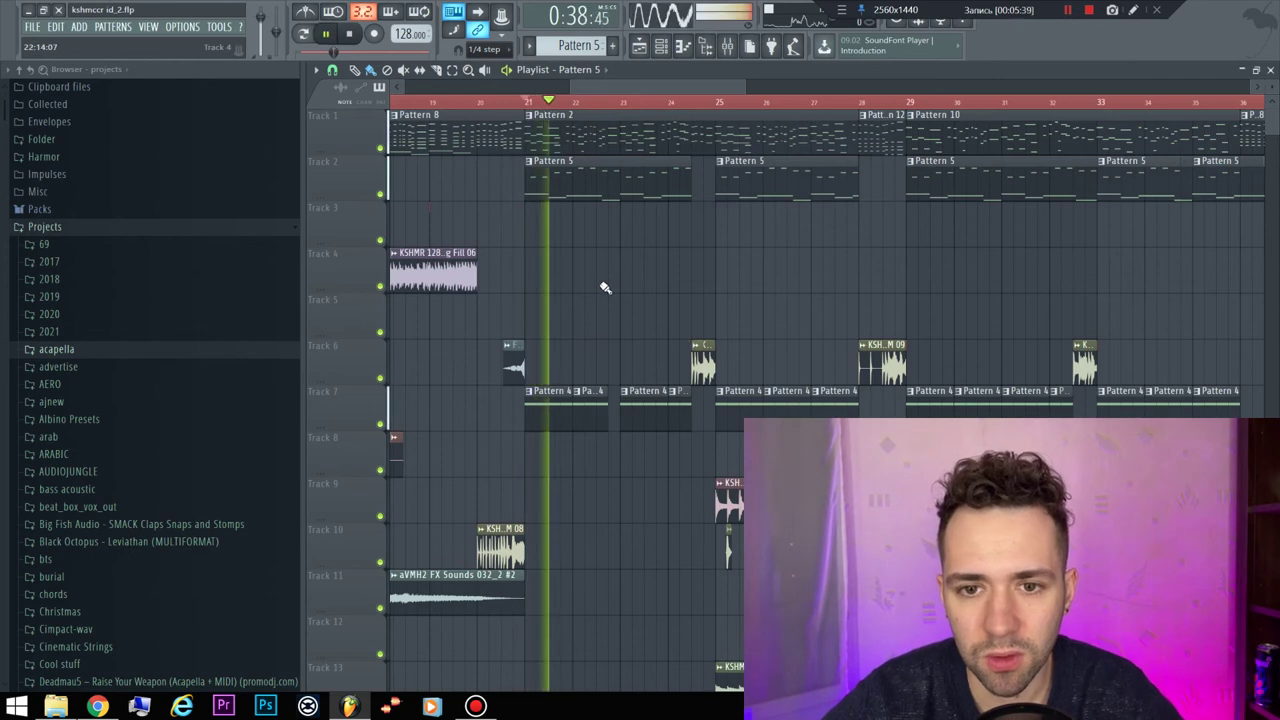
{"action": "key", "text": "space"}
{"action": "scroll", "coordinate": [591, 365], "scroll_direction": "down", "scroll_amount": 10}
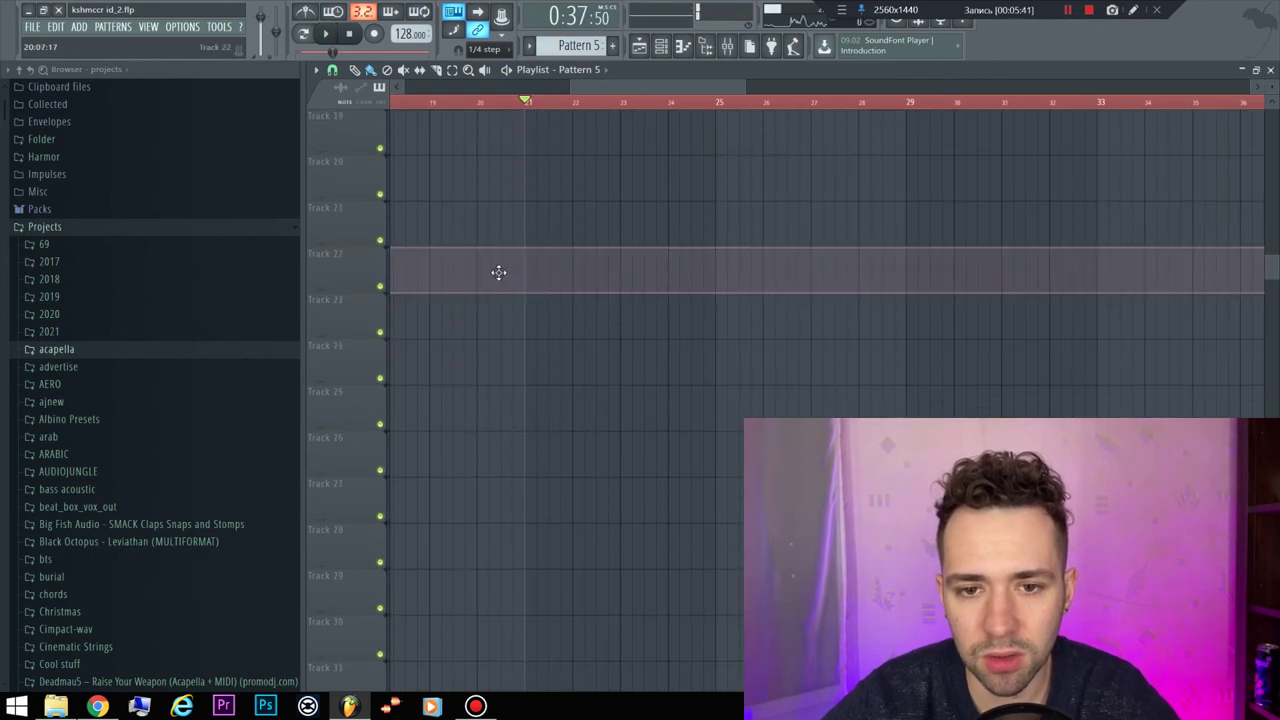
{"action": "scroll", "coordinate": [553, 285], "scroll_direction": "up", "scroll_amount": 8}
{"action": "scroll", "coordinate": [560, 286], "scroll_direction": "up", "scroll_amount": 6}
{"action": "key", "text": "space"}
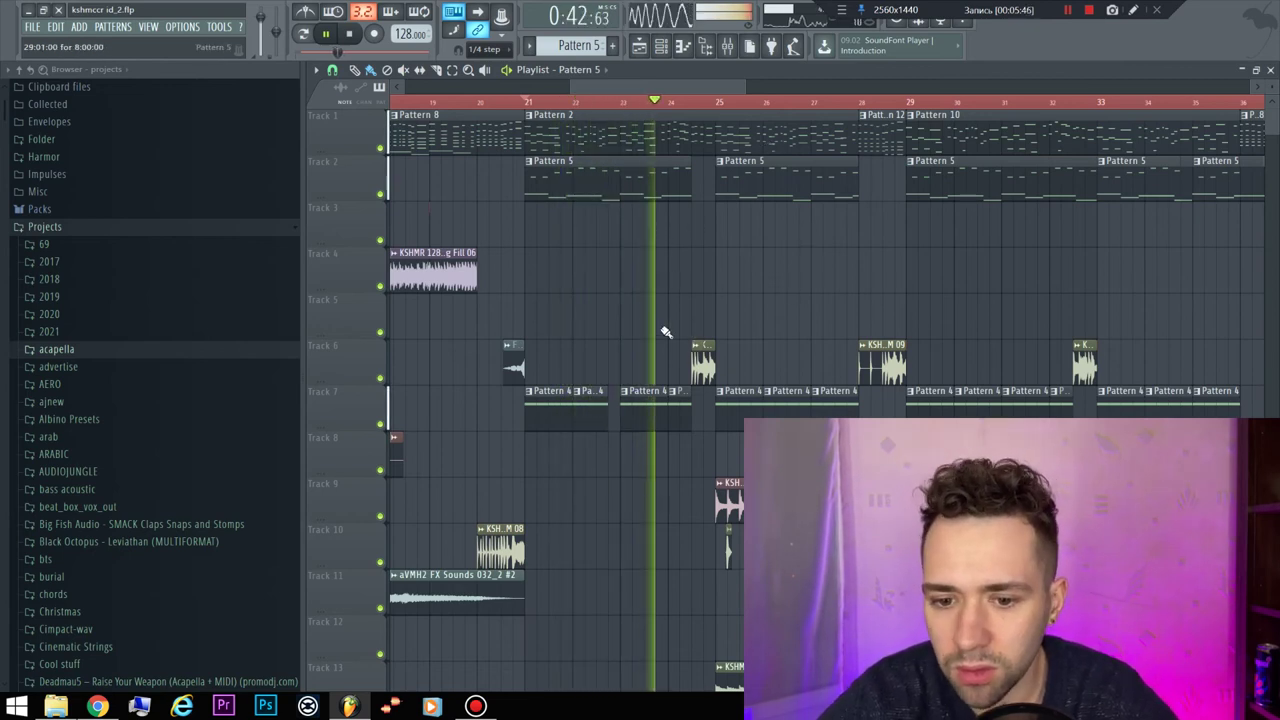
- Stop playback, then play the song from about bar 27
{"action": "scroll", "coordinate": [666, 334], "scroll_direction": "down", "scroll_amount": 3}
{"action": "scroll", "coordinate": [663, 314], "scroll_direction": "up", "scroll_amount": 3}
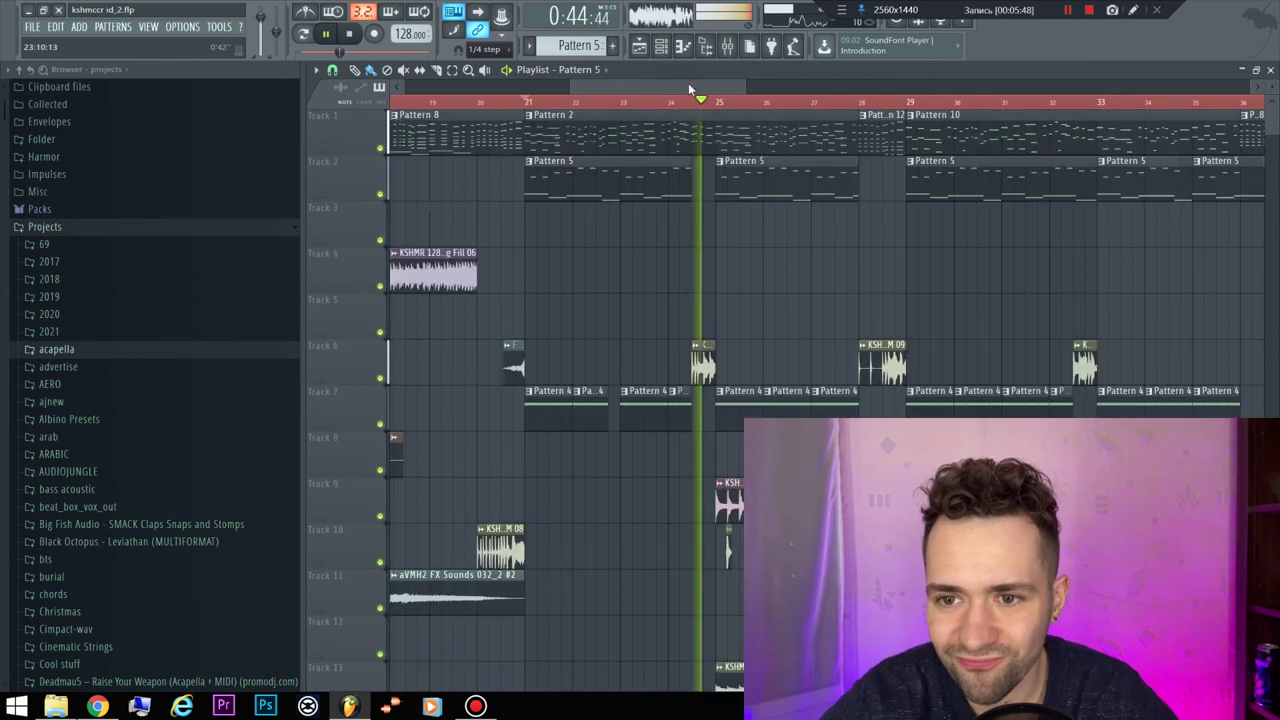
{"action": "scroll", "coordinate": [688, 84], "scroll_direction": "right", "scroll_amount": 2}
{"action": "scroll", "coordinate": [688, 82], "scroll_direction": "left", "scroll_amount": 2}
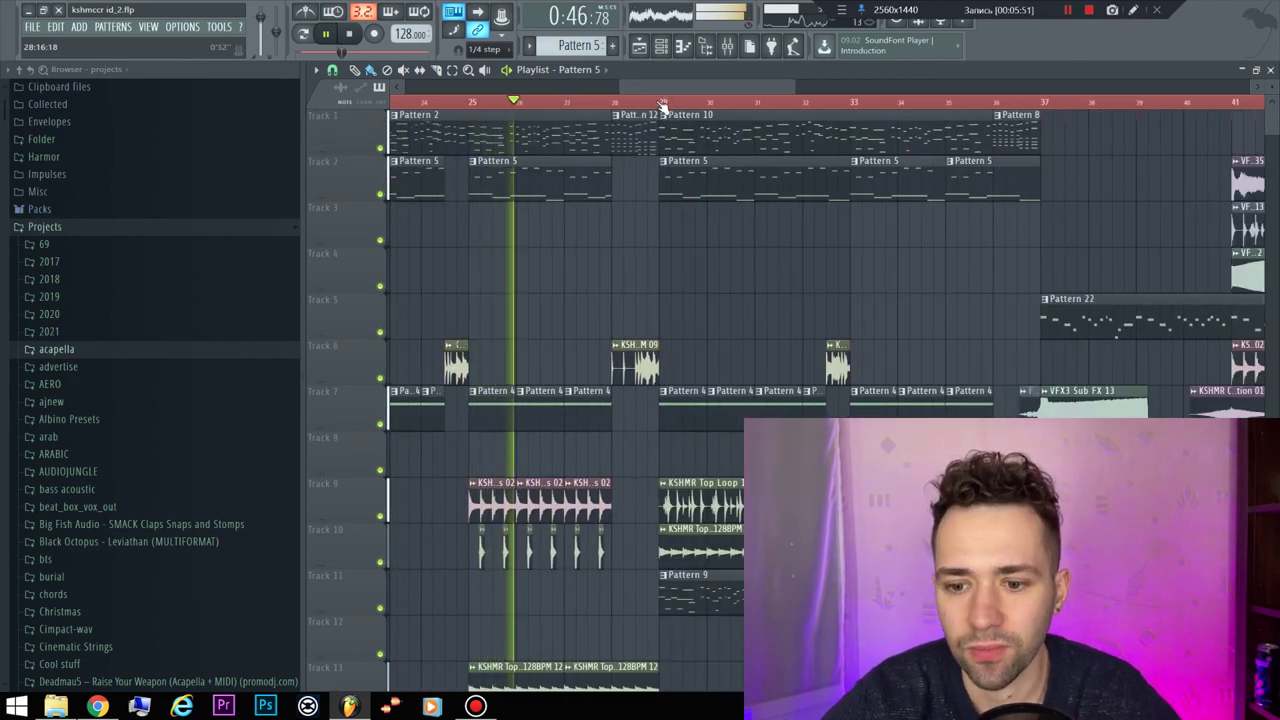
{"action": "key", "text": "space"}
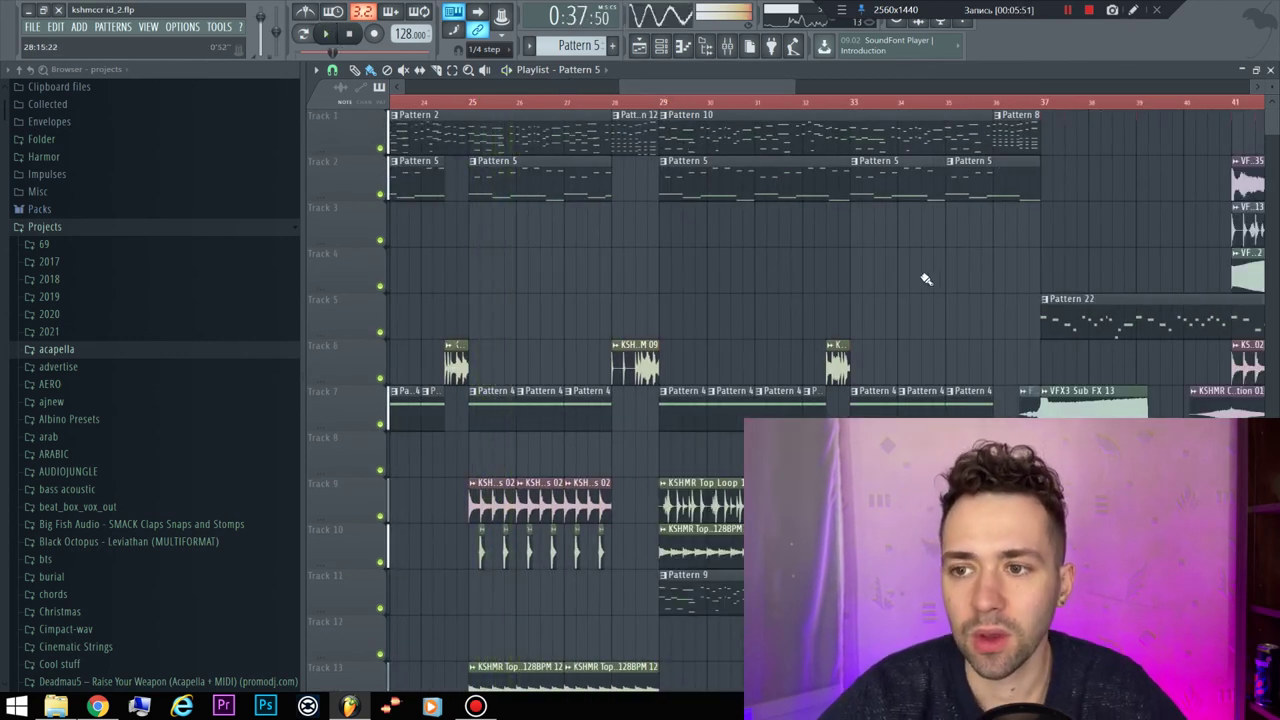
{"action": "left_click", "coordinate": [580, 101]}
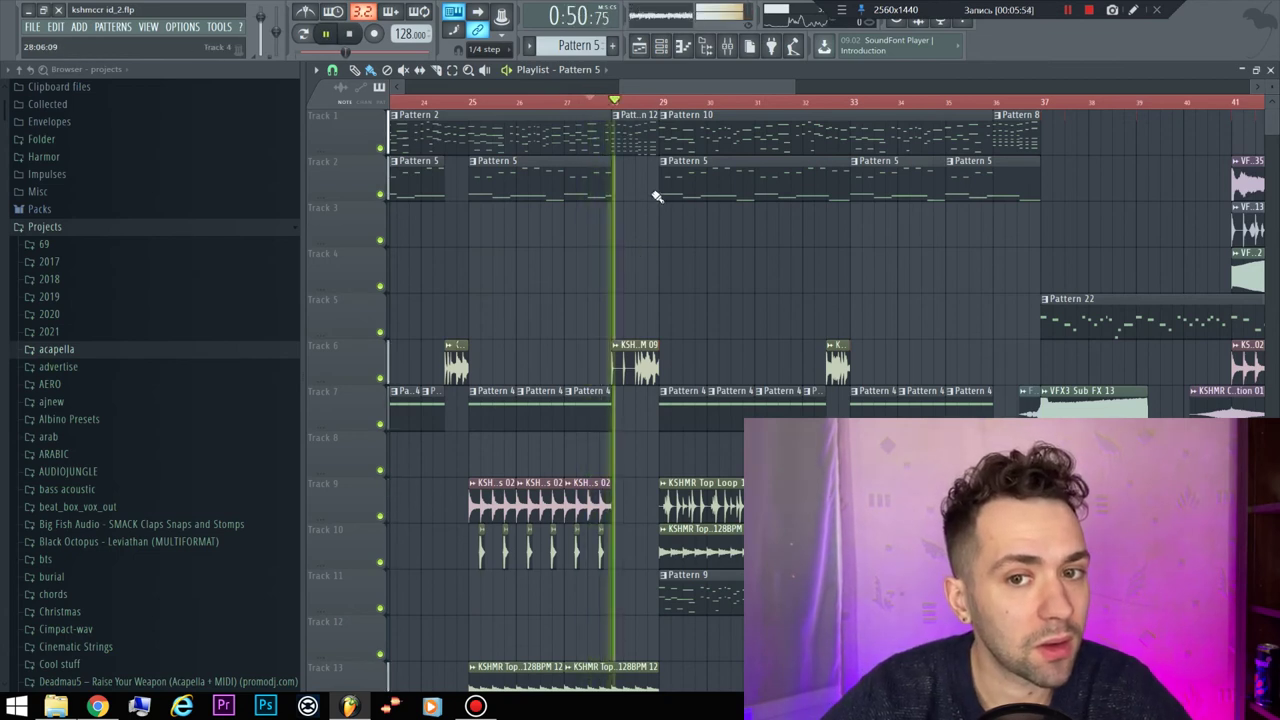
{"action": "key", "text": "space"}
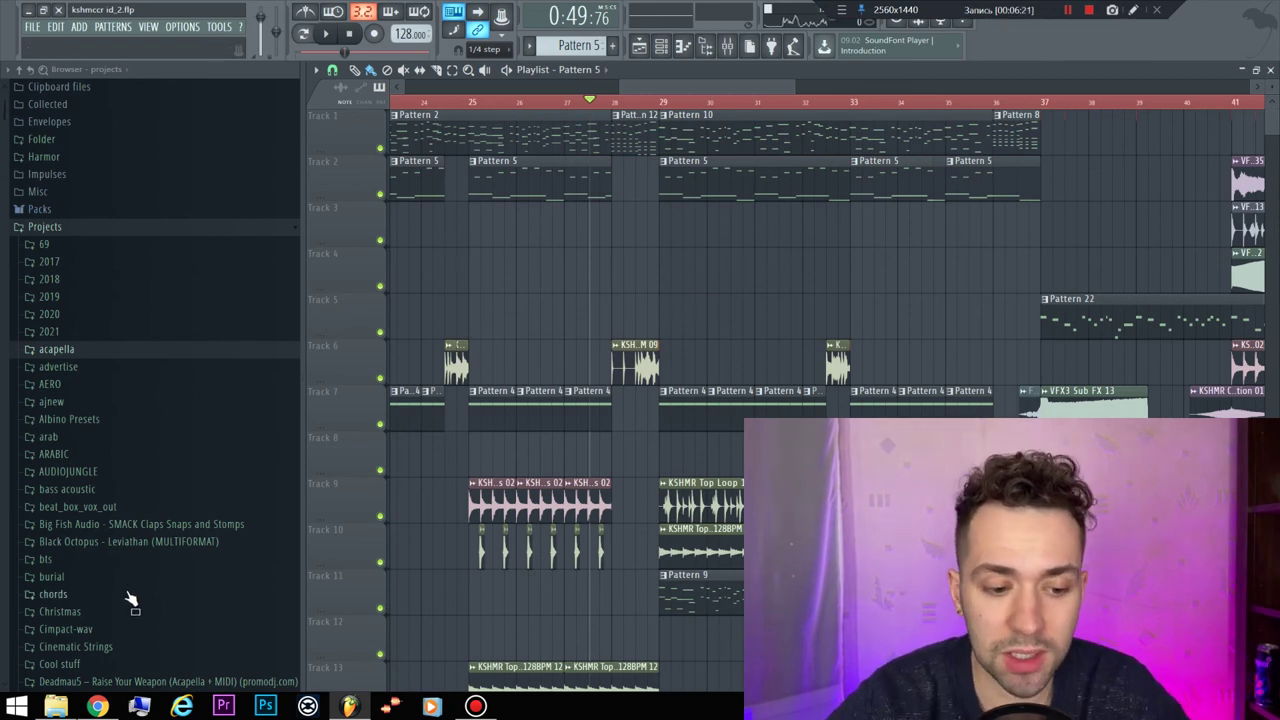
{"action": "mouse_move", "coordinate": [98, 707]}
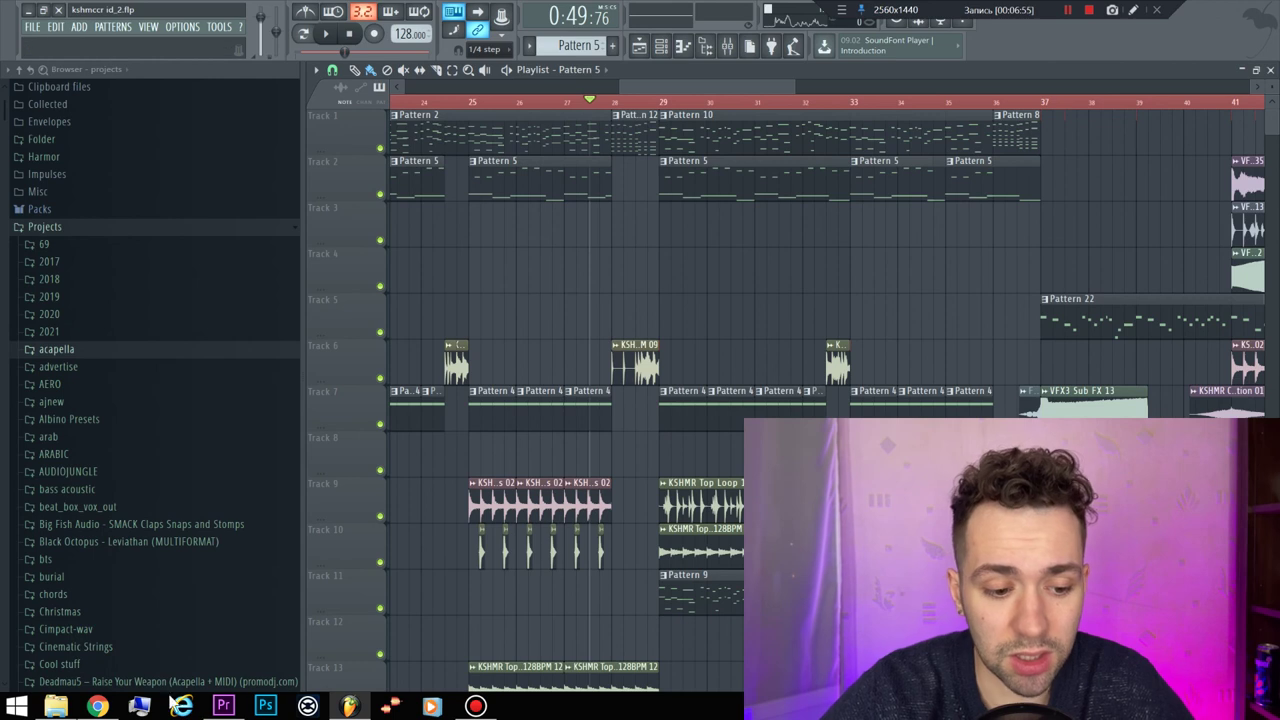
- Show the AudioJungle portfolio page 22 listing tracks like That Epic Dubstep
{"action": "left_click", "coordinate": [100, 707]}
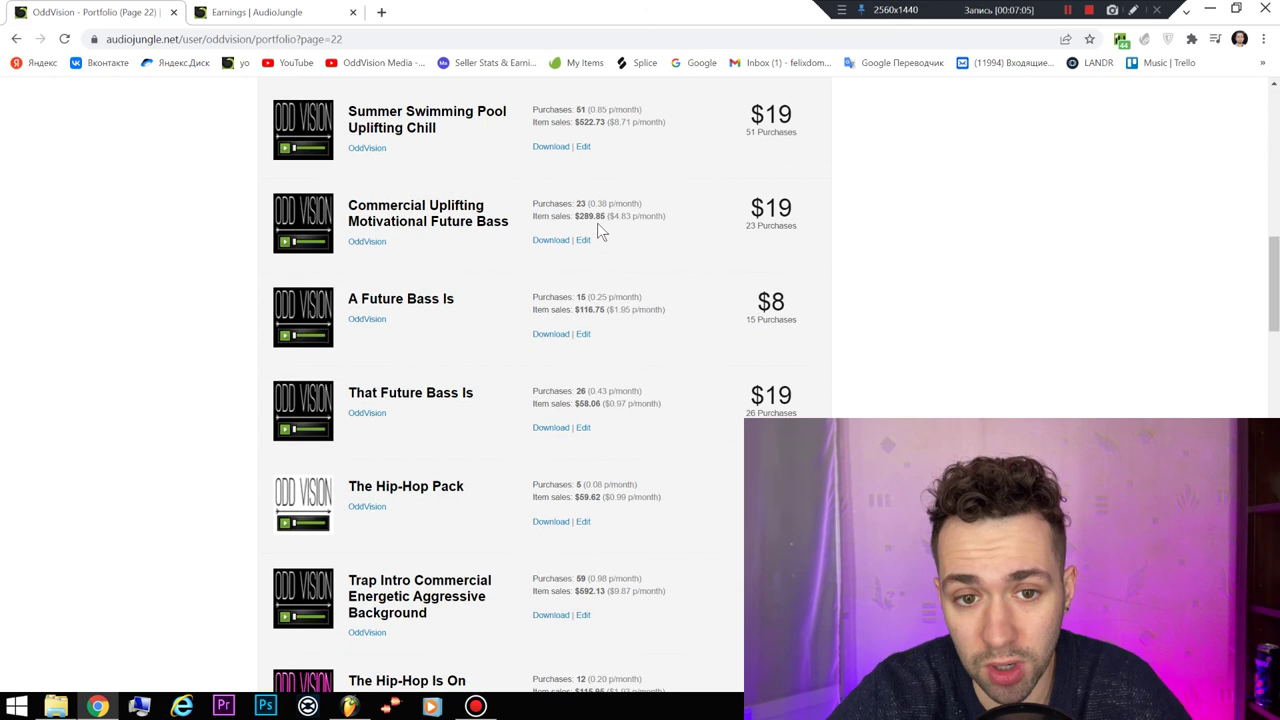
{"action": "scroll", "coordinate": [597, 228], "scroll_direction": "up", "scroll_amount": 4}
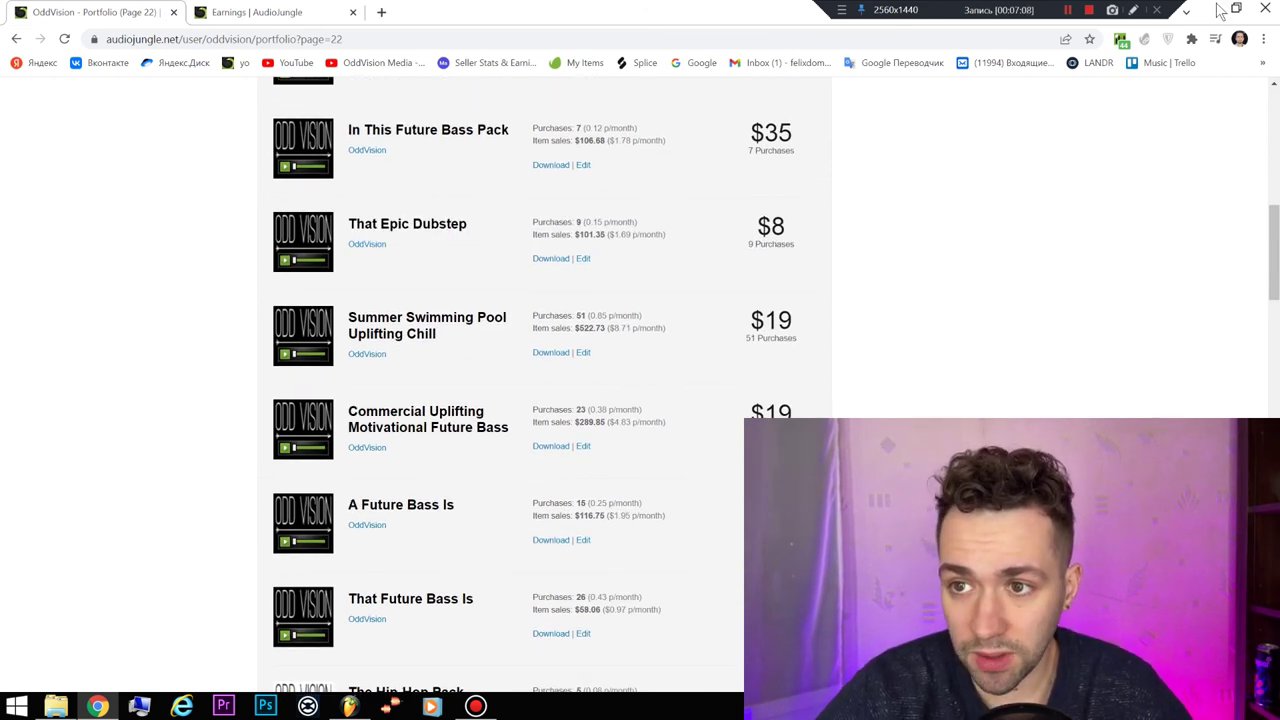
- Minimize Chrome so the FL Studio playlist, still at 0:49:76, is visible again
{"action": "left_click", "coordinate": [1218, 10]}
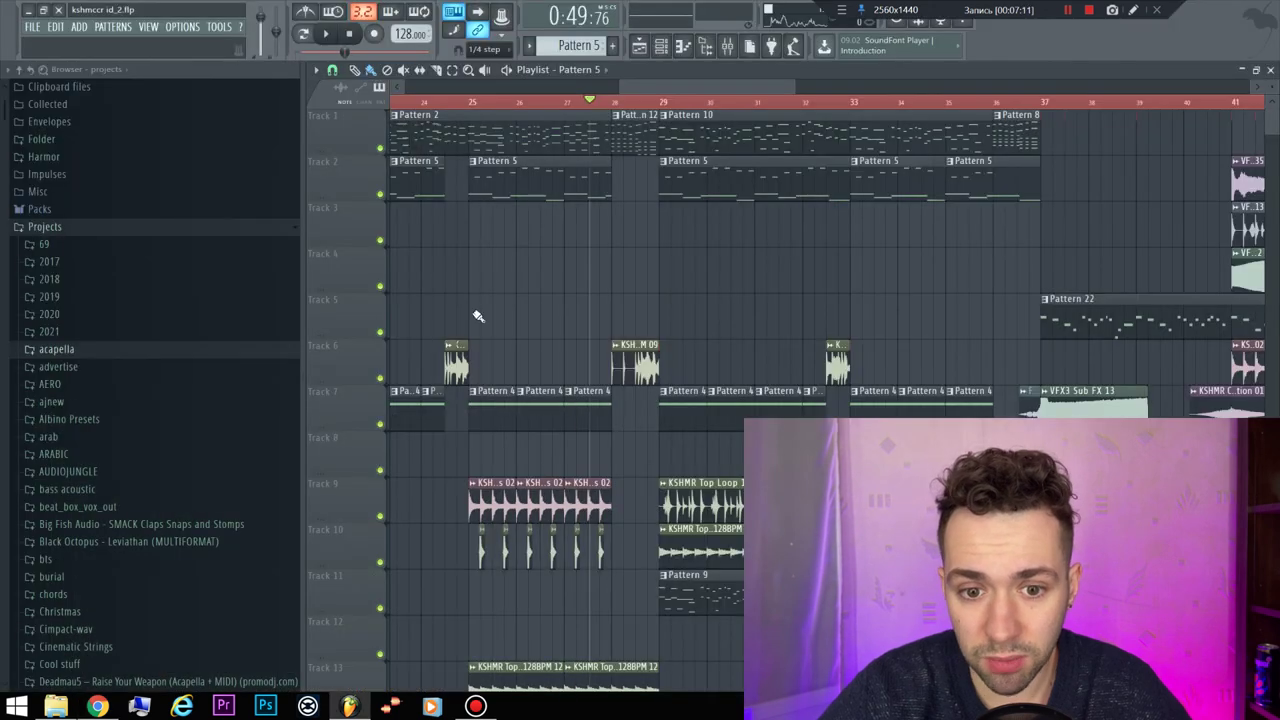